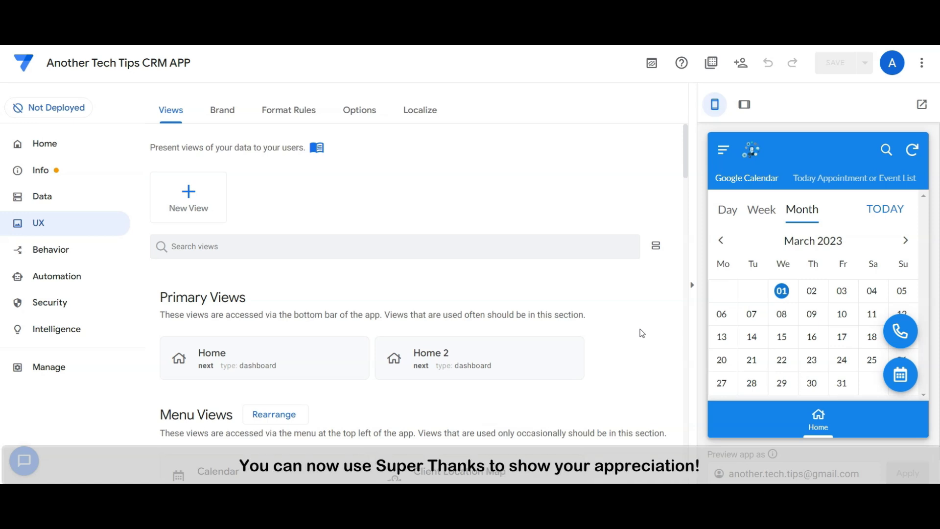
- Refresh the home dashboard, enlarge the Google Calendar panel, and arrange To Catch Up List and the two Today Appointment panels beside it
click(640, 306)
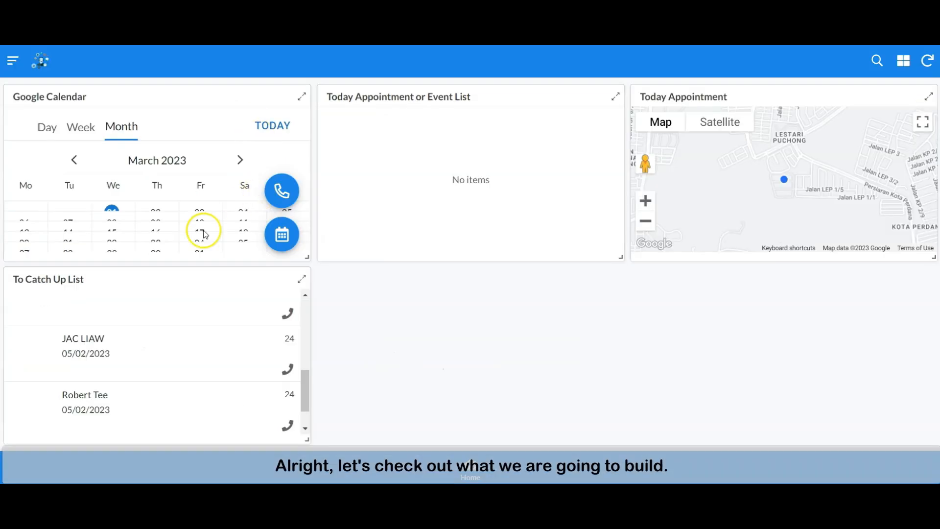
click(924, 61)
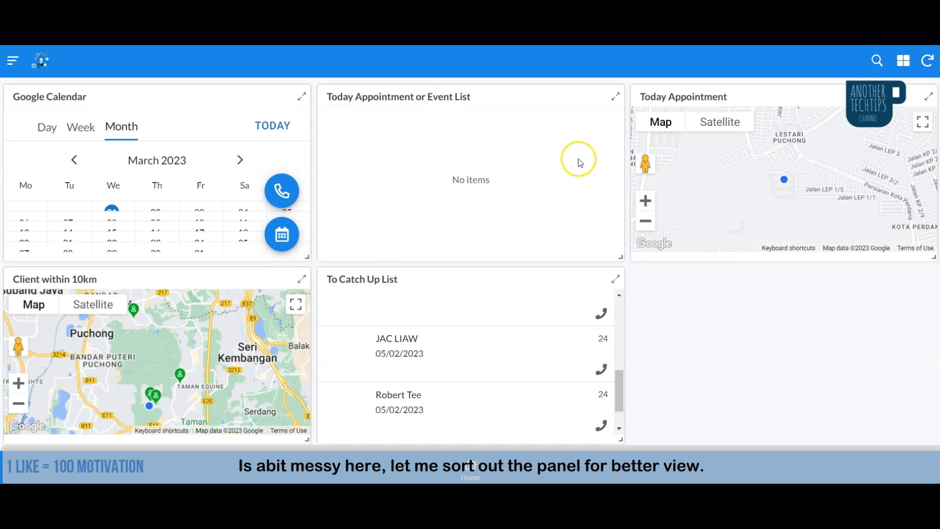
drag(309, 259, 307, 444)
drag(614, 257, 466, 260)
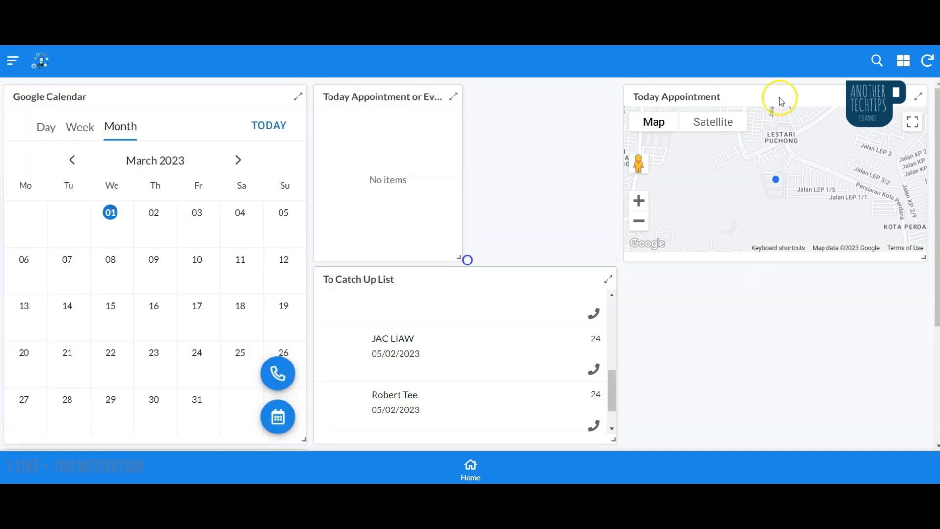
drag(781, 99, 626, 98)
drag(767, 259, 617, 260)
drag(541, 280, 537, 90)
drag(426, 277, 736, 90)
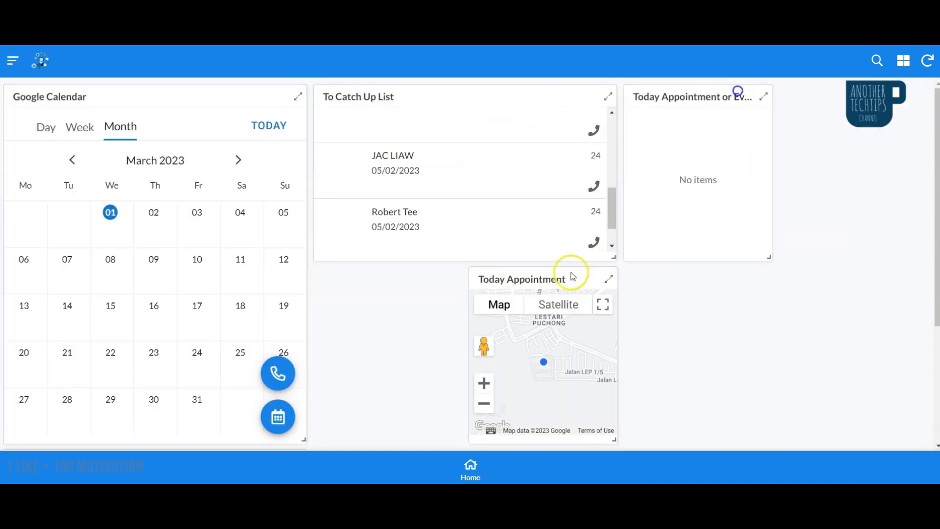
drag(571, 277, 881, 92)
- Stretch the upper dashboard panels to full height and narrow Google Calendar, with To Catch Up List directly beside it
drag(614, 258, 525, 438)
drag(768, 257, 769, 440)
drag(924, 257, 924, 442)
drag(535, 438, 492, 441)
drag(303, 441, 245, 441)
drag(364, 96, 309, 95)
drag(381, 439, 436, 448)
- Examine the To Catch Up List entries for days without follow-up and the last catch-up dates
drag(454, 271, 466, 209)
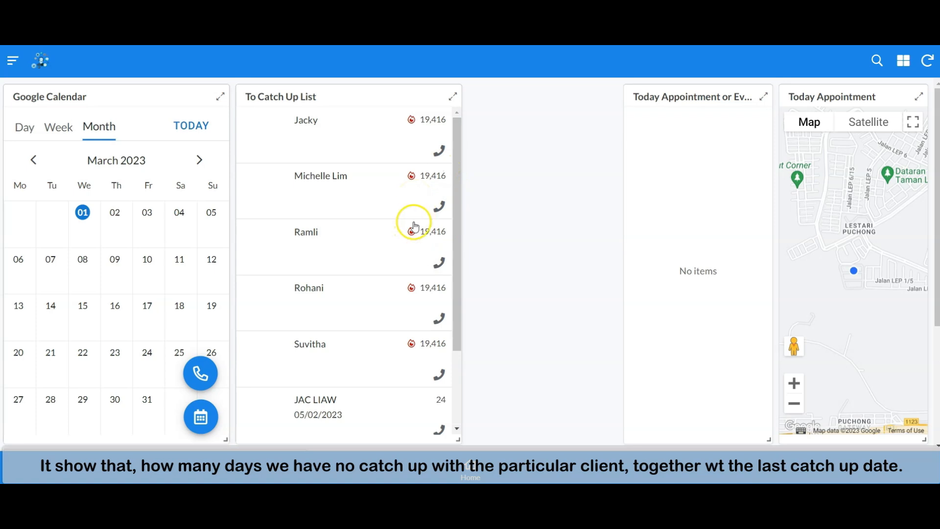
scroll(411, 245, down, 3)
scroll(440, 312, down, 1)
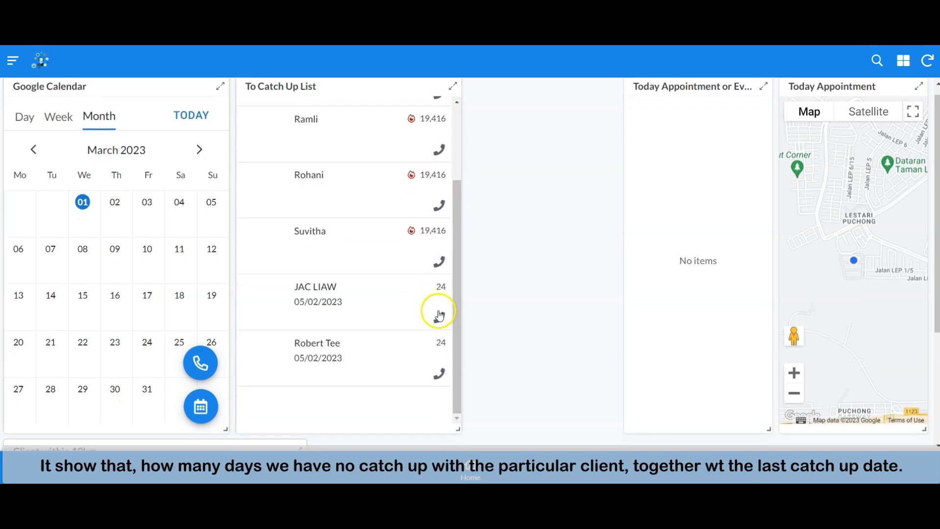
scroll(424, 336, up, 2)
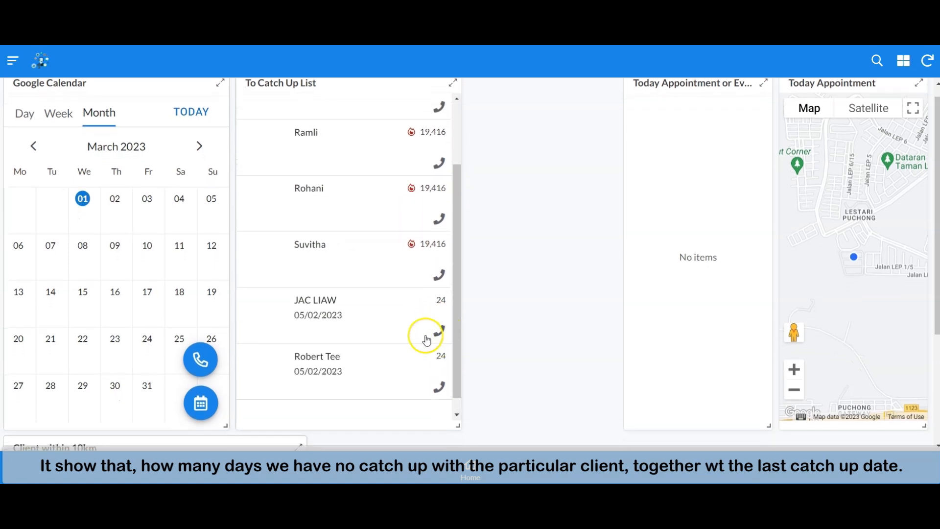
scroll(342, 337, down, 2)
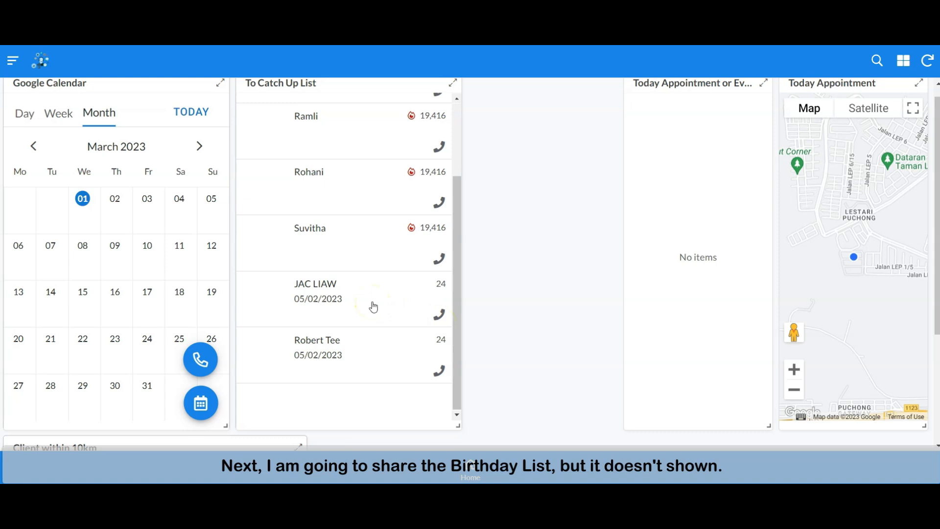
scroll(373, 307, up, 2)
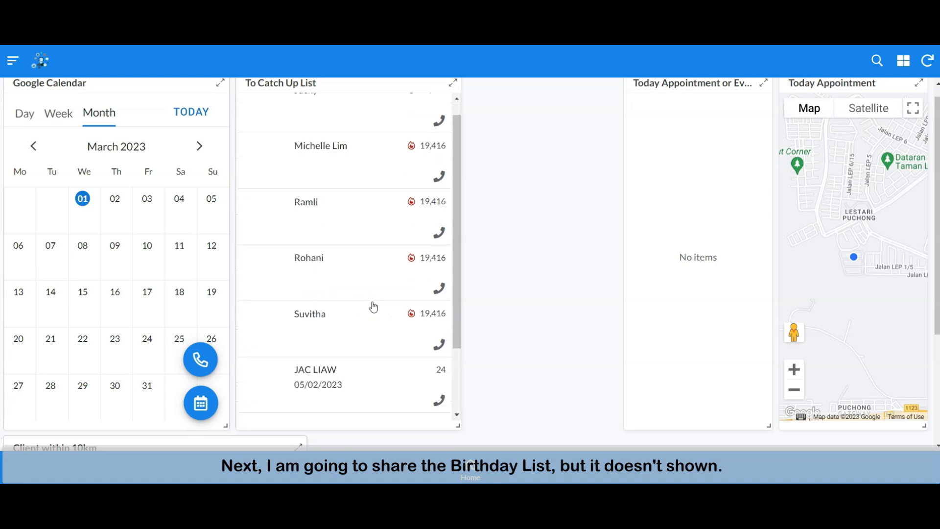
scroll(372, 292, down, 2)
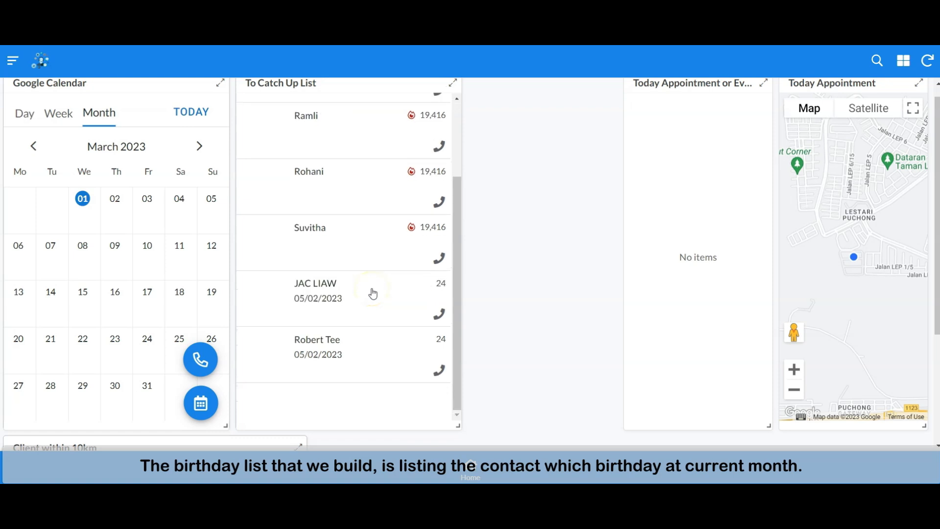
scroll(369, 286, up, 4)
scroll(531, 230, up, 1)
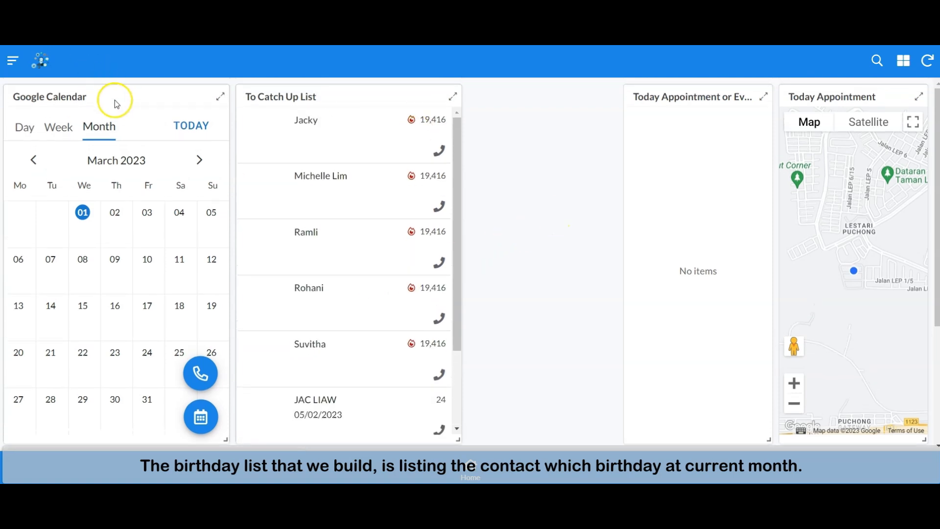
- Change the first Contact Master record's birthday to a date in the current month, save the record, and return to the home dashboard
click(13, 61)
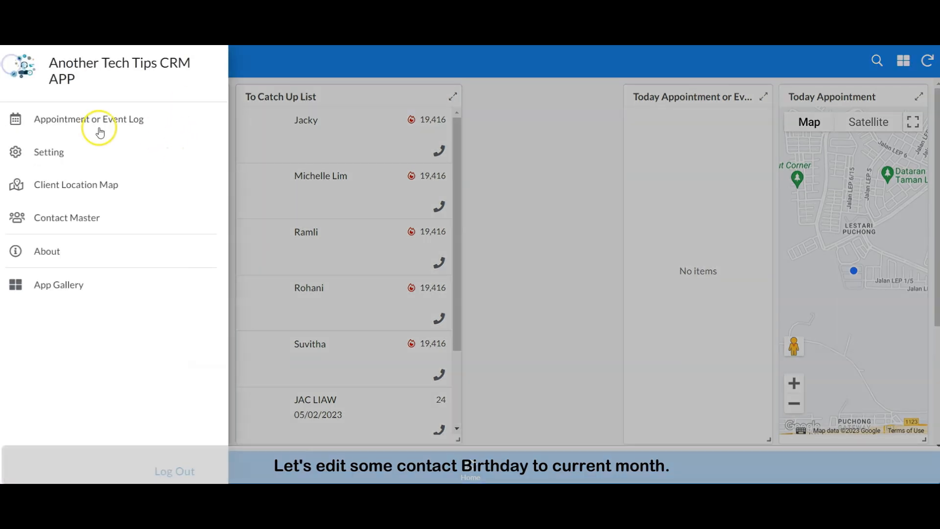
click(78, 220)
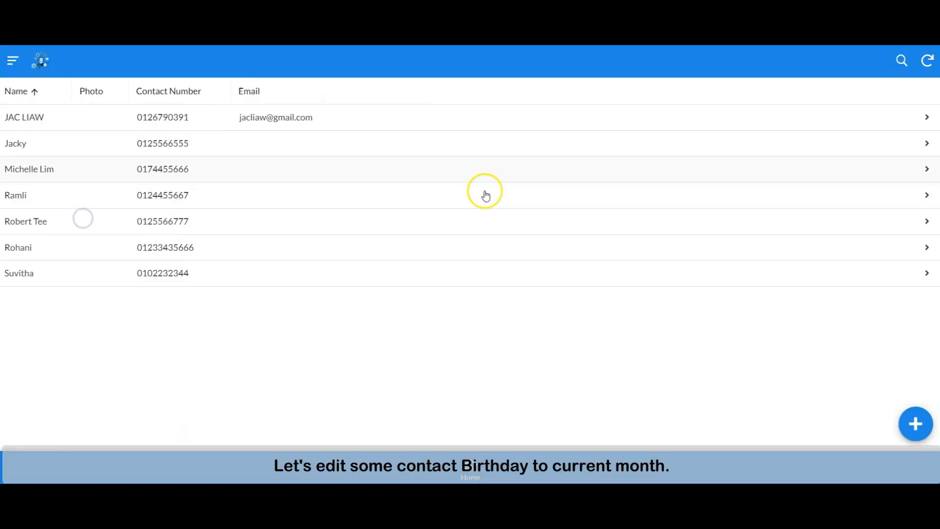
click(79, 110)
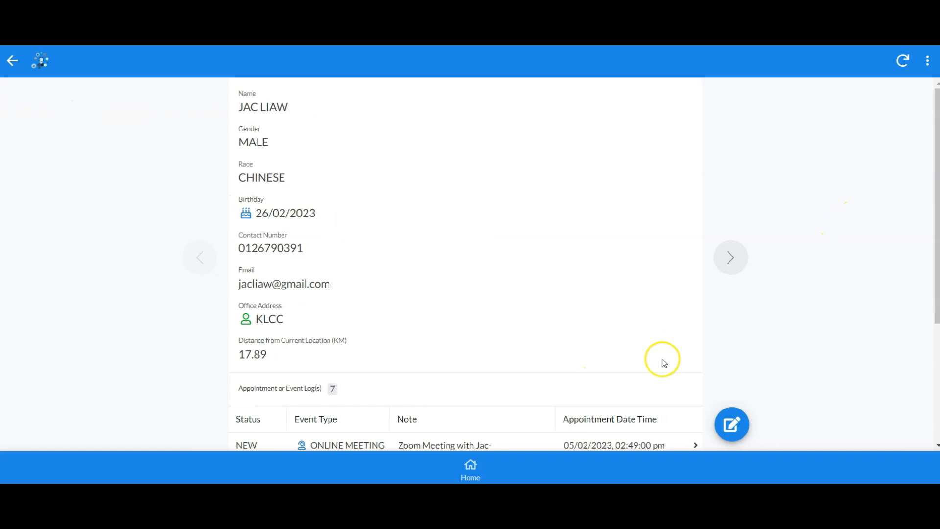
click(732, 423)
scroll(441, 249, down, 5)
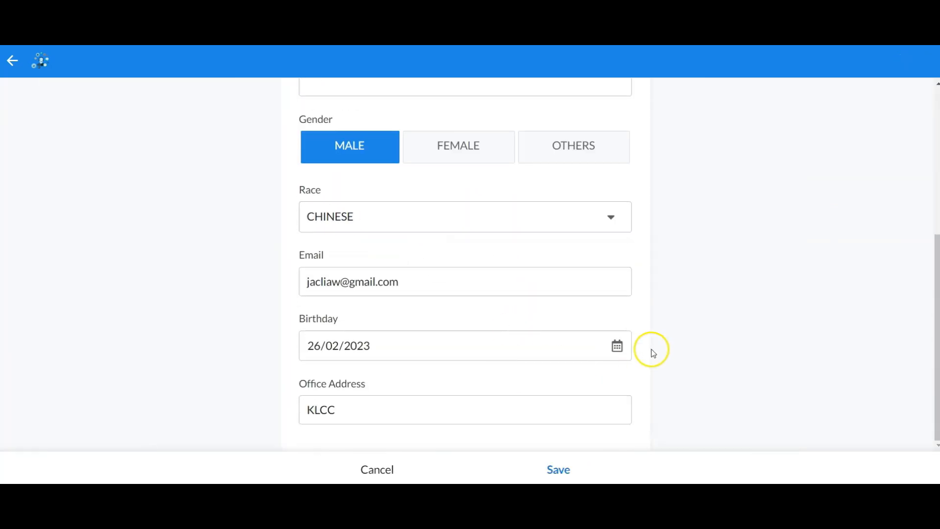
click(616, 345)
click(418, 172)
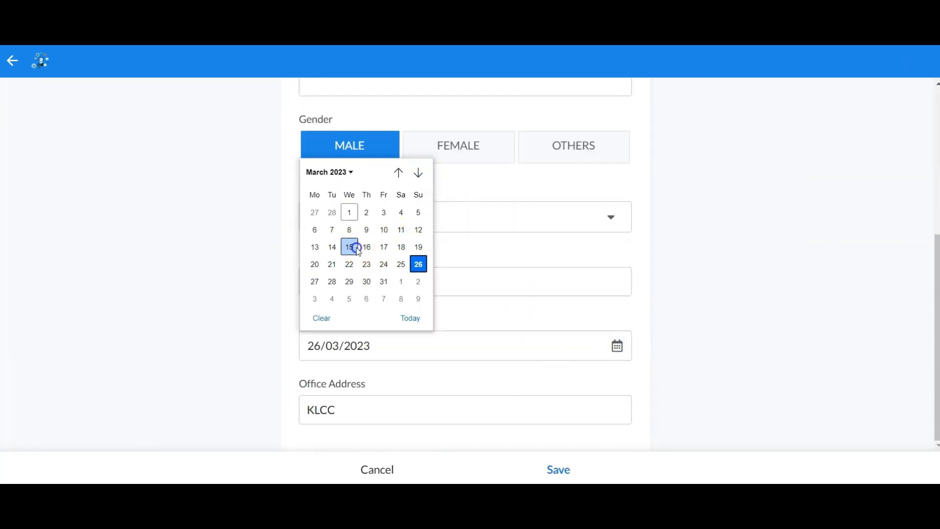
click(358, 250)
click(558, 469)
click(475, 462)
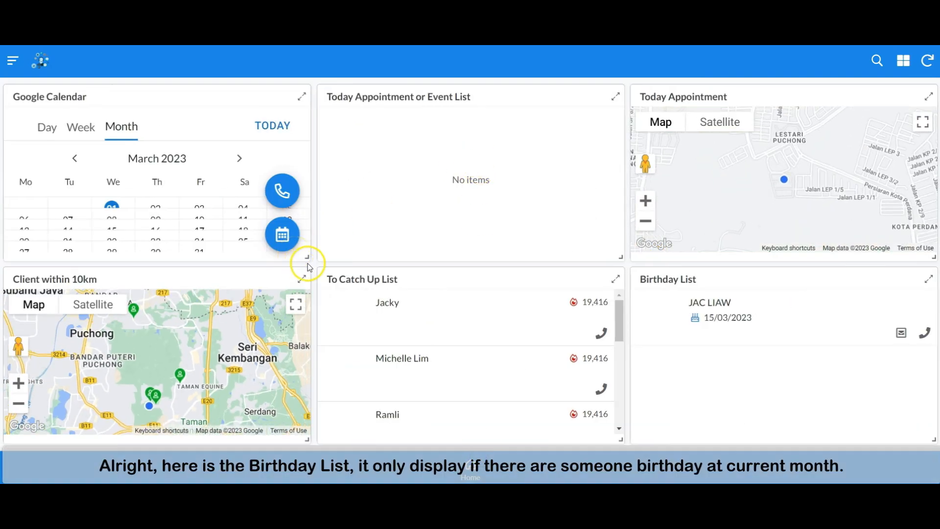
- Arrange Google Calendar, To Catch Up List and Birthday List as three tall, narrow panels side by side on the dashboard
drag(308, 257, 235, 422)
drag(433, 281, 349, 93)
drag(538, 259, 437, 424)
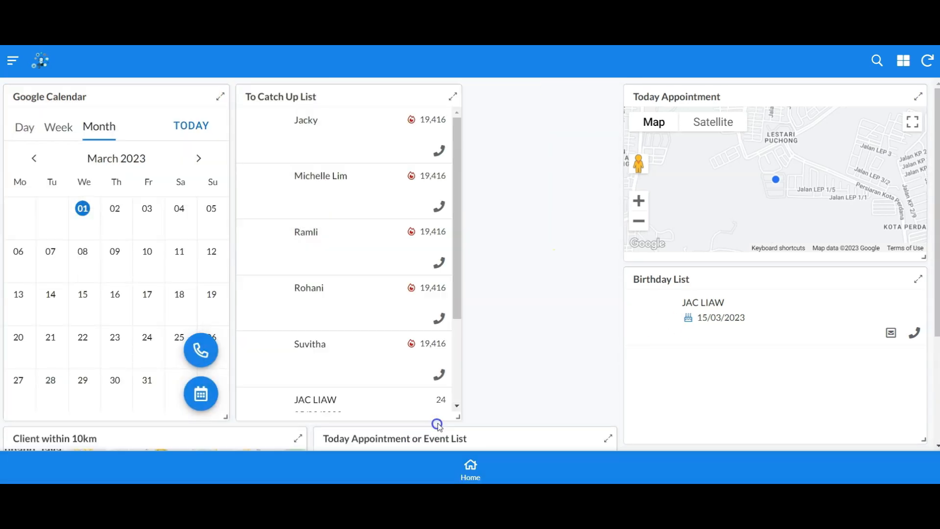
drag(744, 281, 589, 81)
drag(768, 256, 680, 414)
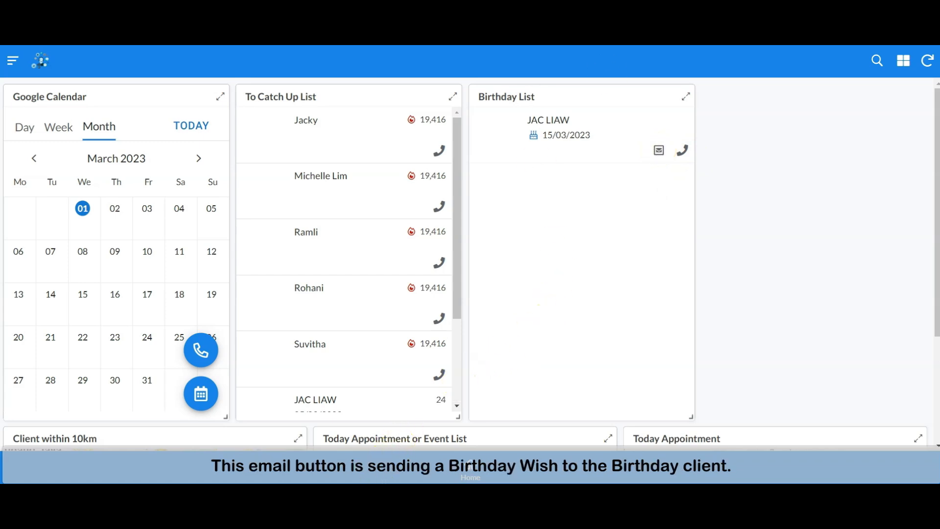
- Switch to the AppSheet editor and look through the Home dashboard view's settings and view entries
mouse_move(469, 467)
click(473, 429)
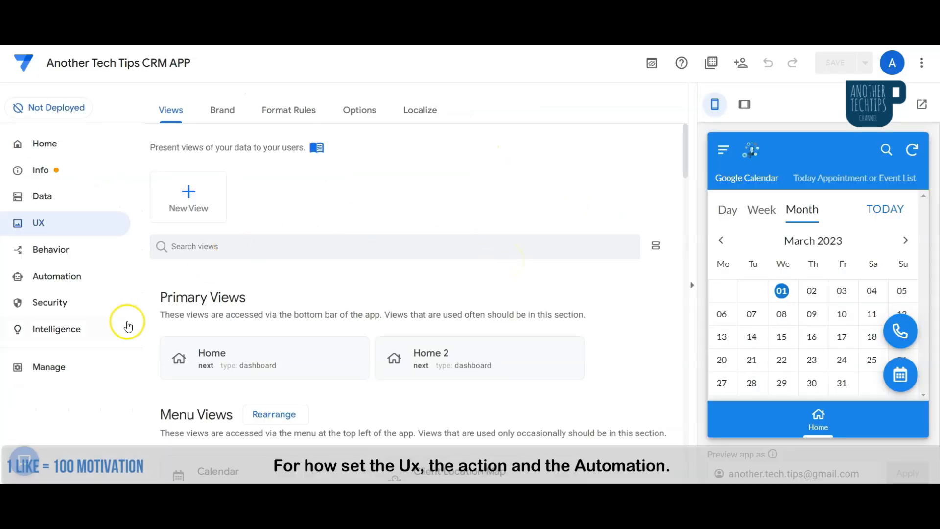
scroll(327, 267, down, 4)
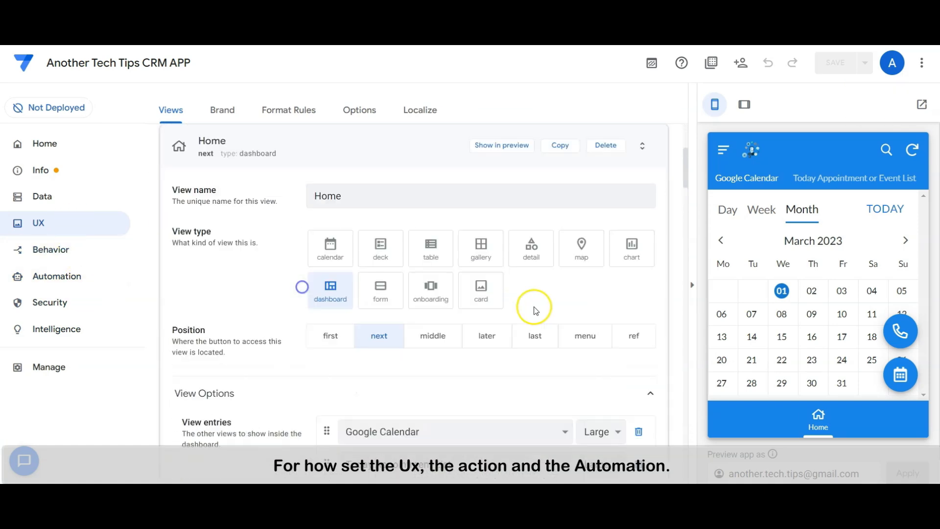
scroll(535, 306, down, 3)
scroll(534, 306, down, 1)
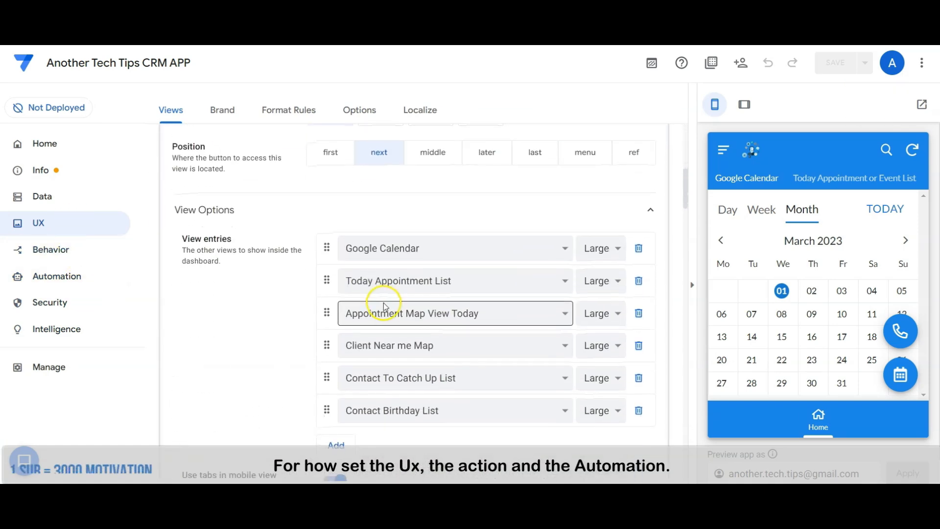
- Look through the app's automation bots and its behavior actions
click(73, 275)
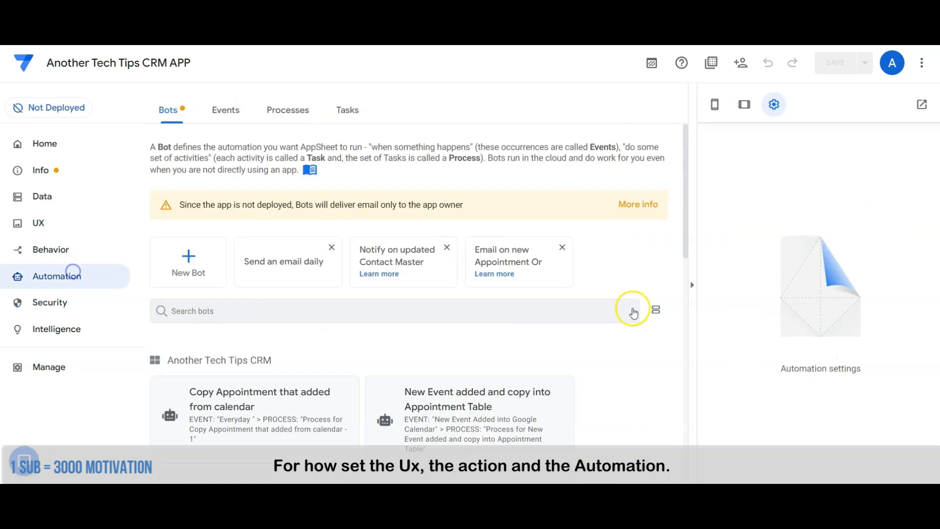
scroll(486, 256, down, 3)
click(109, 251)
scroll(456, 292, down, 5)
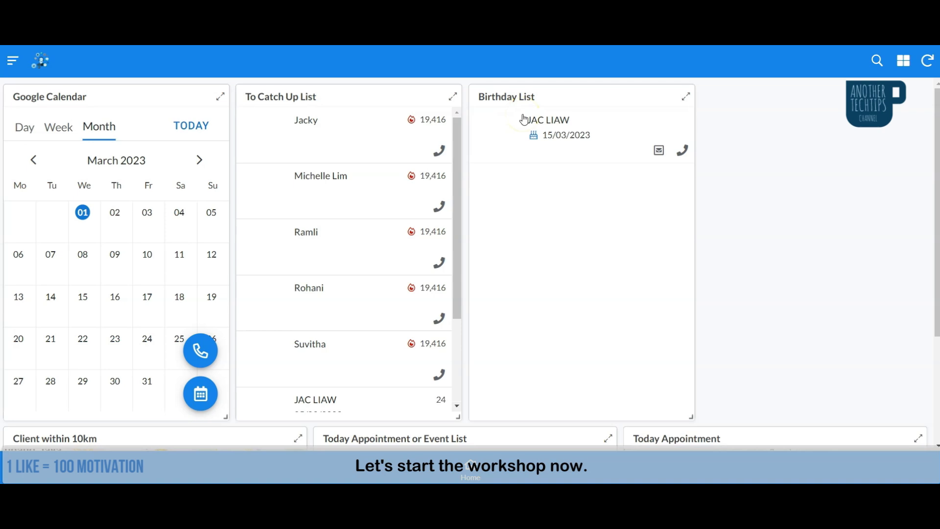
- Expand the Contact Master table's columns and check the formula and type of the Number of Days No Follow up virtual column
click(73, 202)
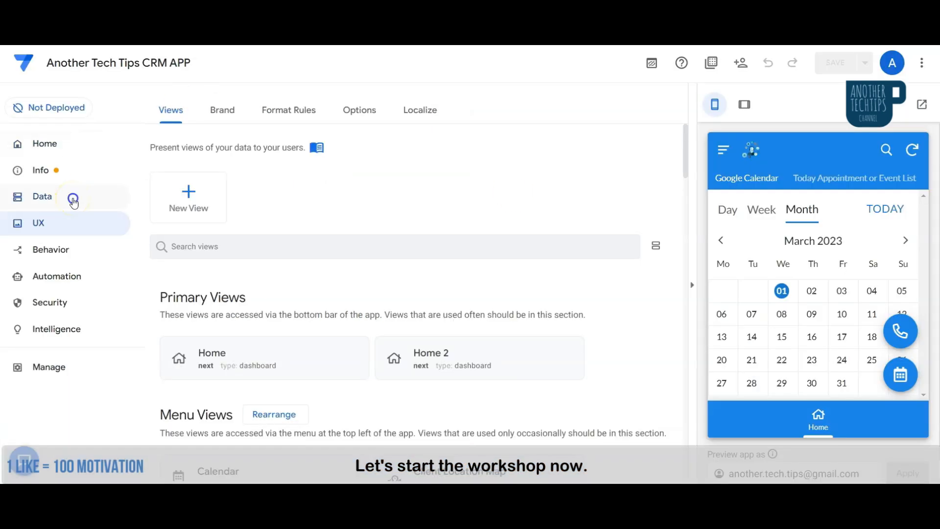
click(239, 118)
click(313, 321)
scroll(451, 300, down, 8)
scroll(576, 343, down, 3)
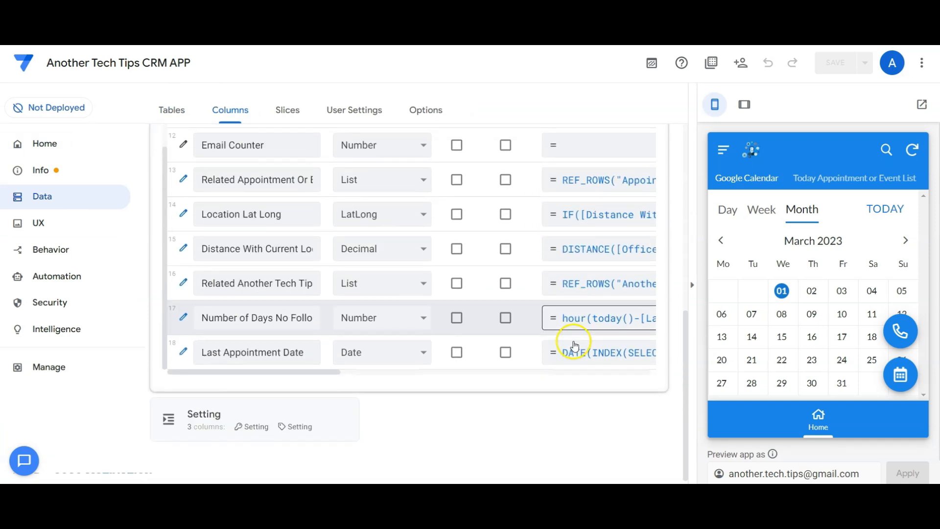
click(186, 319)
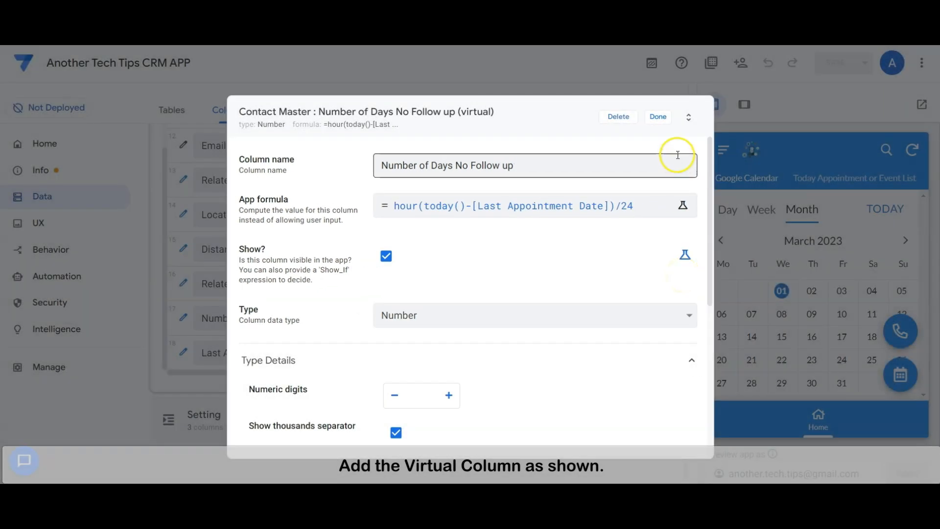
click(658, 116)
- Read the full app formula of the Last Appointment Date virtual column, leave it unedited, and collapse the Contact Master columns
click(183, 353)
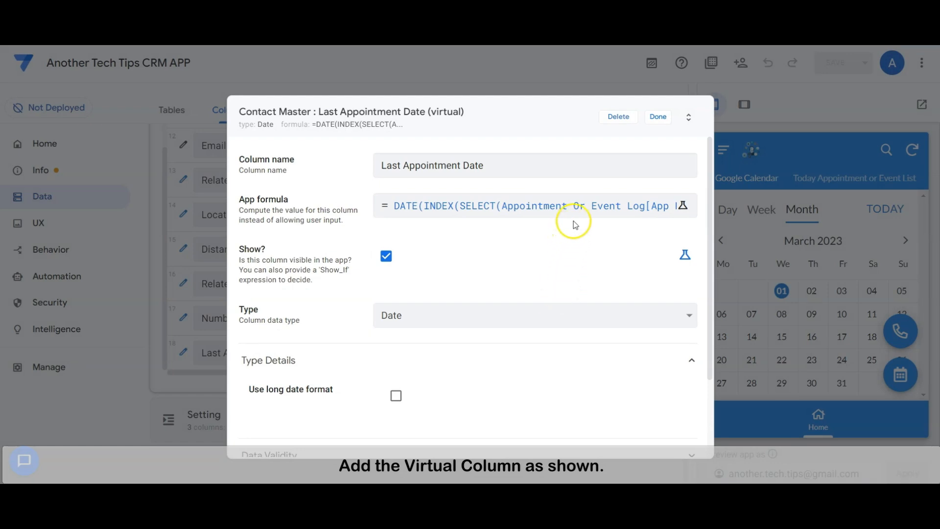
click(577, 207)
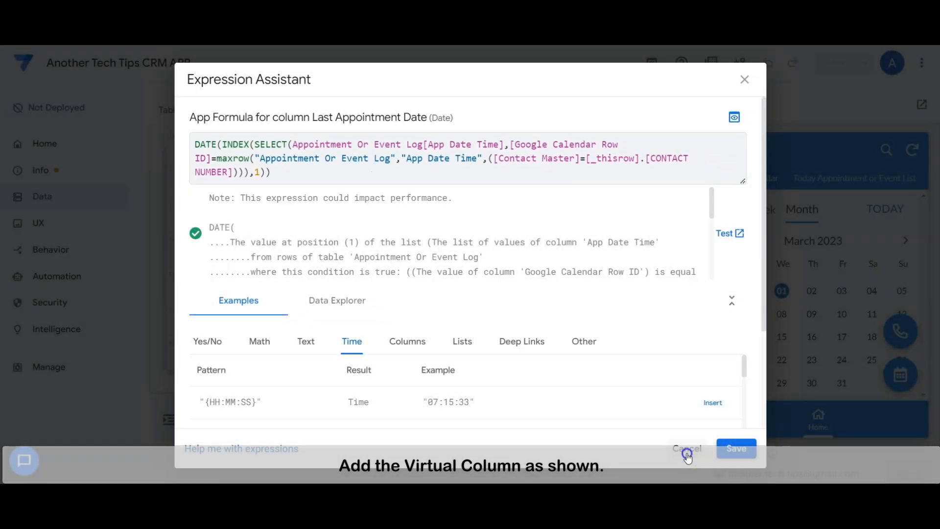
click(685, 454)
click(657, 116)
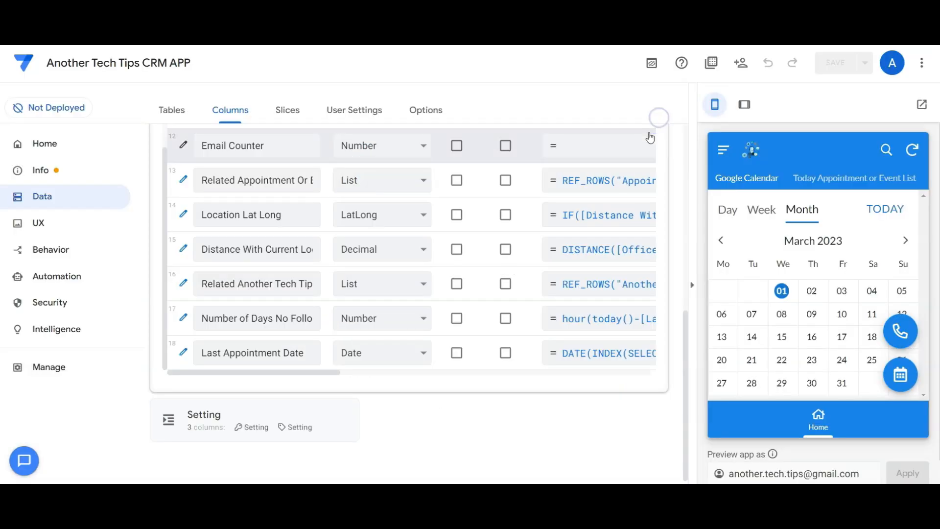
scroll(220, 341, up, 10)
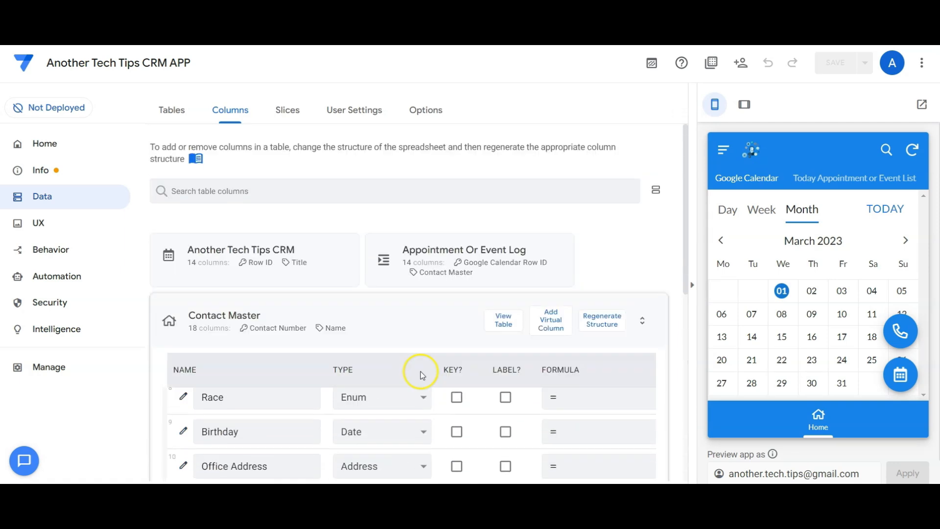
click(352, 320)
- Open the Home dashboard view in the UX settings and review its view entries
click(80, 220)
scroll(475, 185, down, 5)
scroll(443, 189, up, 4)
click(300, 288)
scroll(598, 318, down, 10)
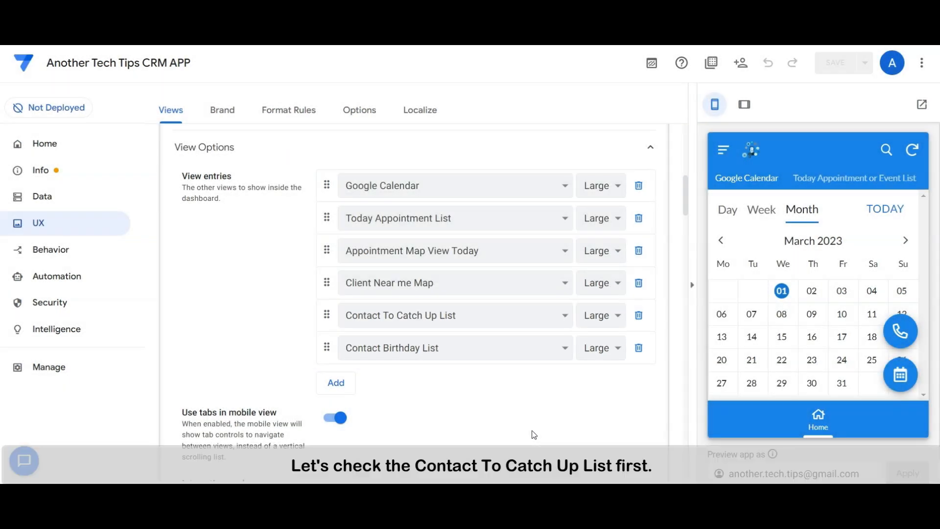
- Open the Contact To Catch Up List view and examine its source slice, Contact That No Follow Up over 2 Weeks
scroll(536, 415, down, 15)
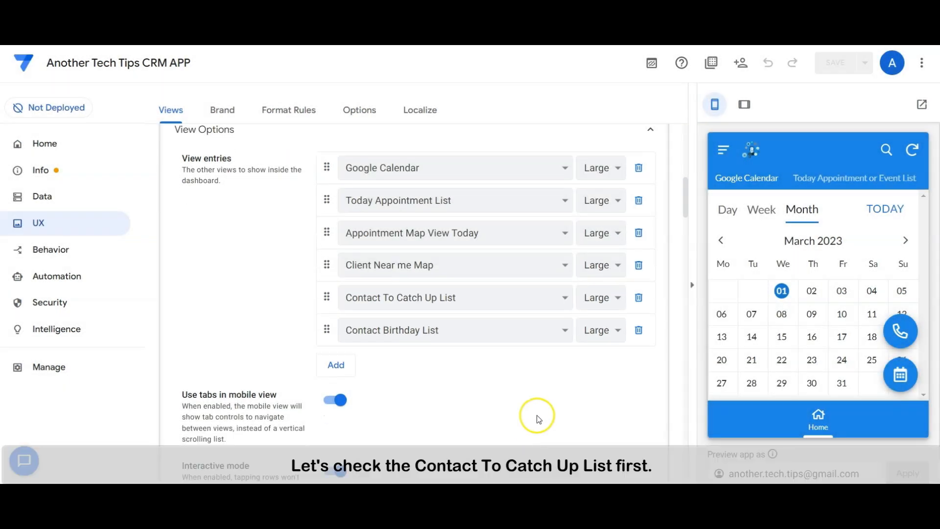
scroll(539, 418, down, 15)
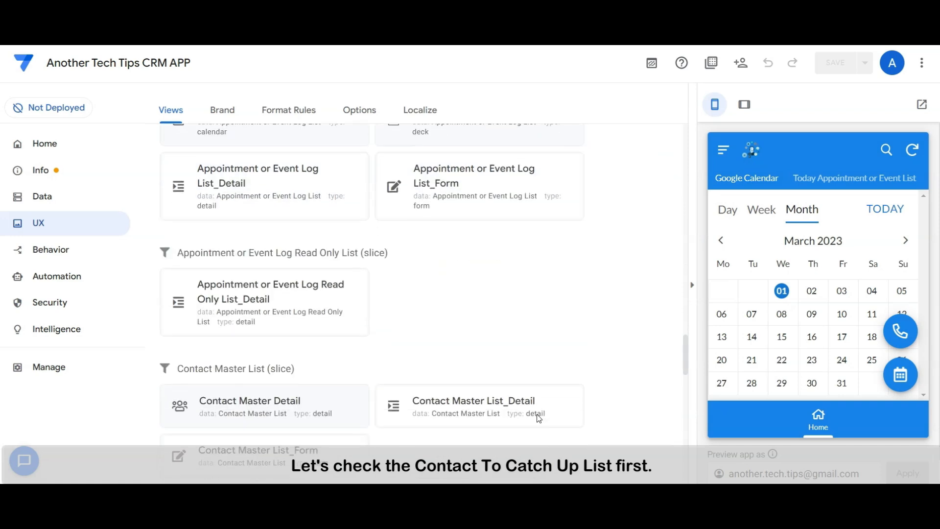
scroll(537, 413, down, 6)
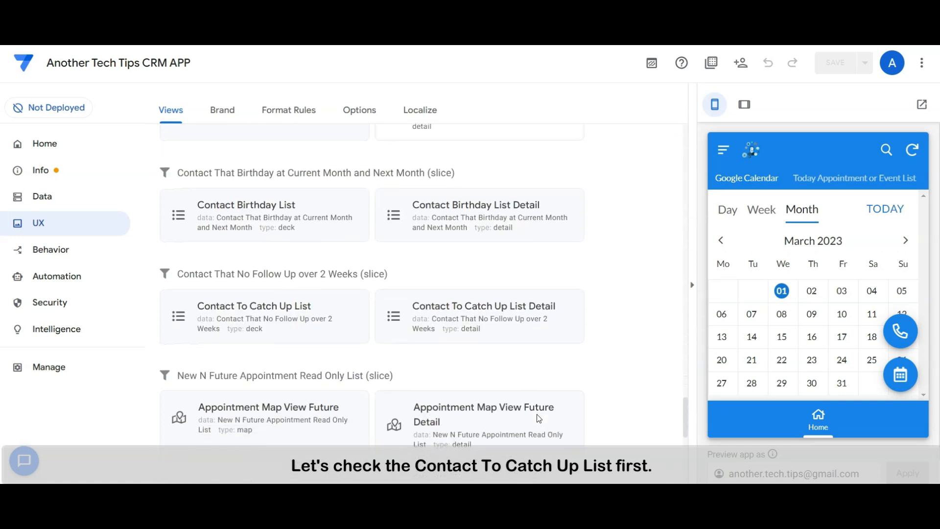
click(321, 328)
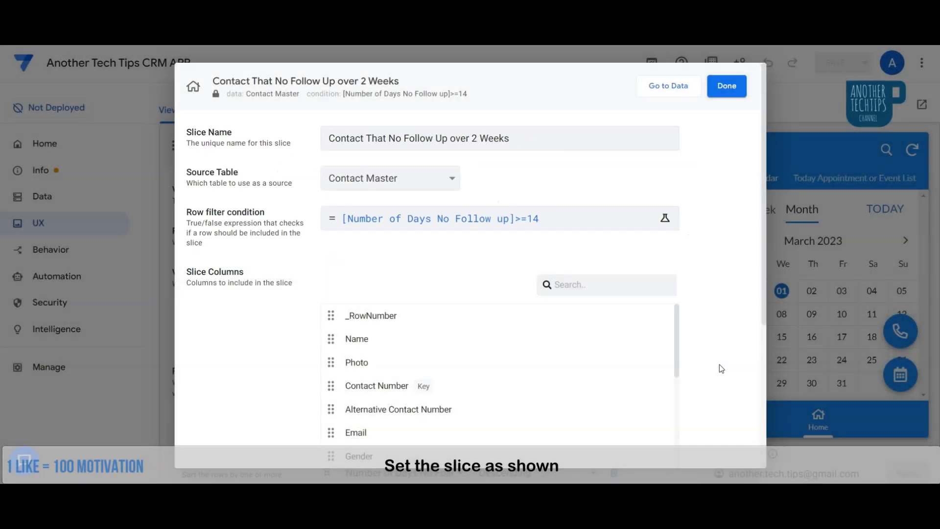
scroll(718, 365, down, 5)
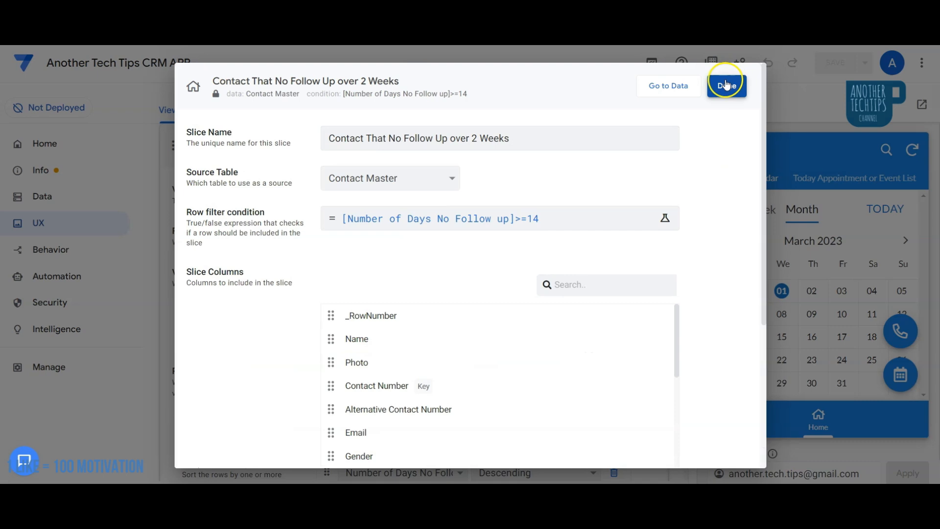
click(728, 84)
- Review the Contact To Catch Up List view's sorting, image, header, summary column, icon and display name settings
scroll(625, 281, down, 10)
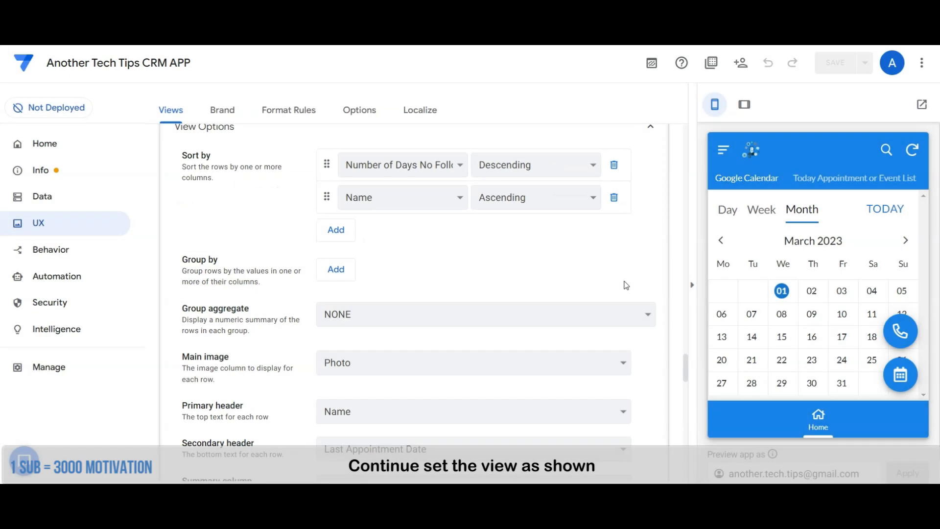
scroll(626, 285, down, 5)
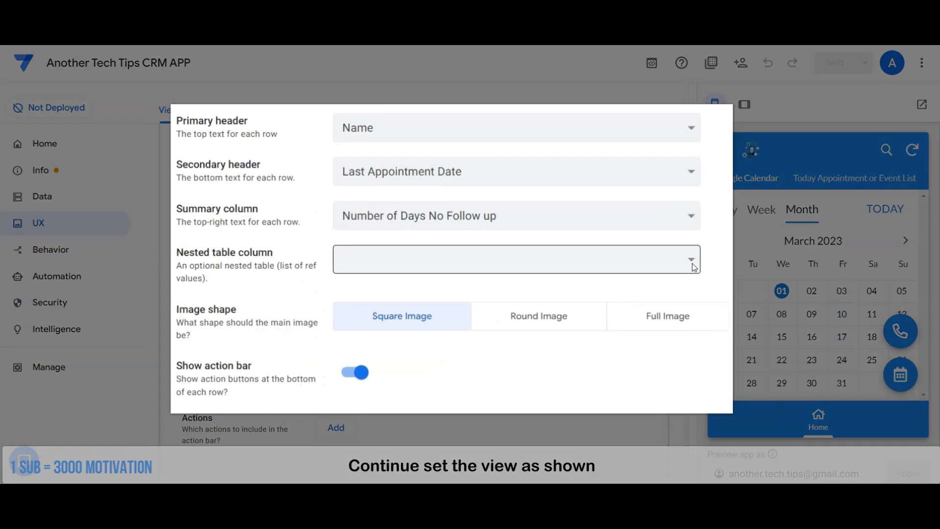
click(650, 429)
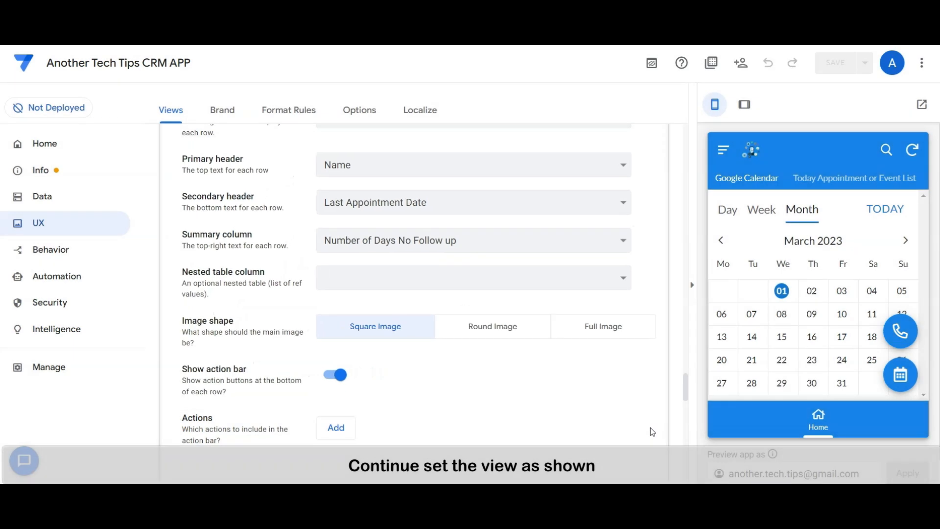
scroll(480, 348, down, 6)
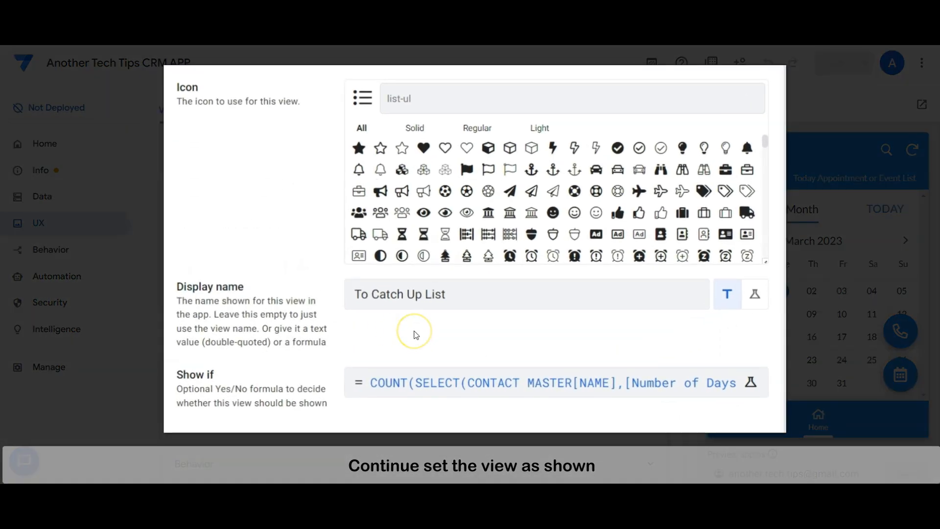
click(600, 328)
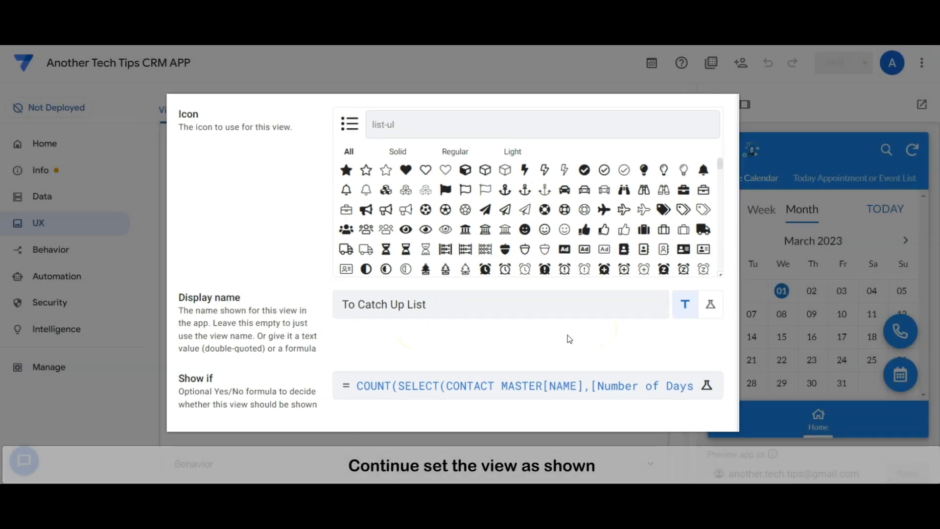
- Read the Contact To Catch Up List view's full Show if formula, leave it unedited, and collapse the view
click(597, 388)
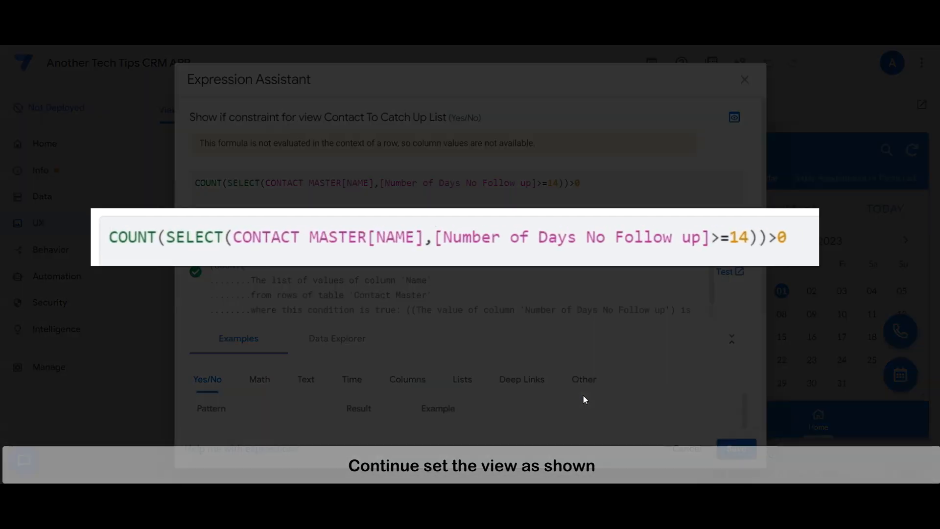
click(580, 402)
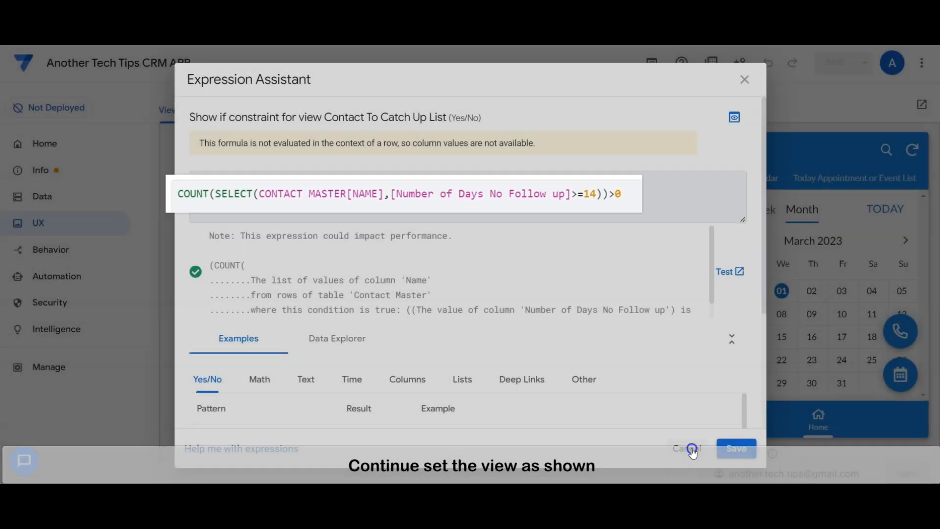
click(690, 448)
scroll(350, 262, up, 15)
click(342, 322)
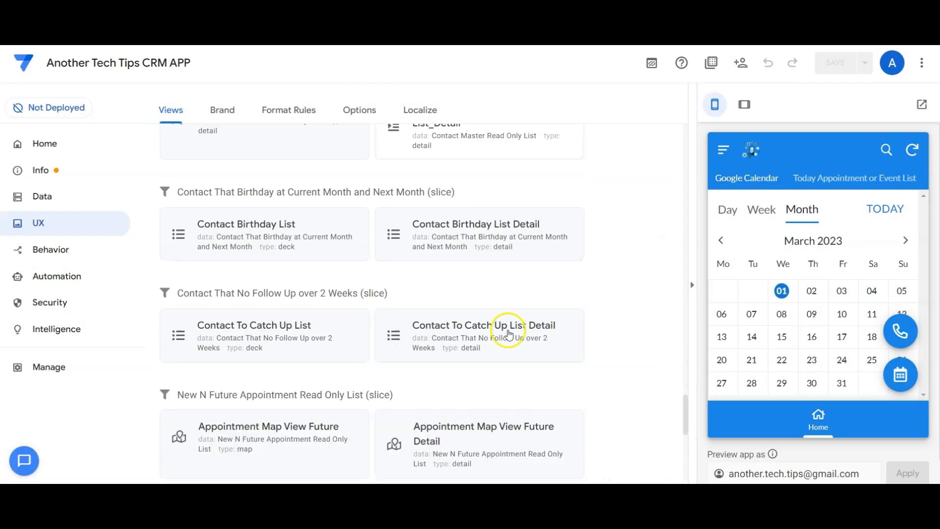
- Open the Contact To Catch Up List Detail view and check its data source, view type, position, main image and column order
click(508, 329)
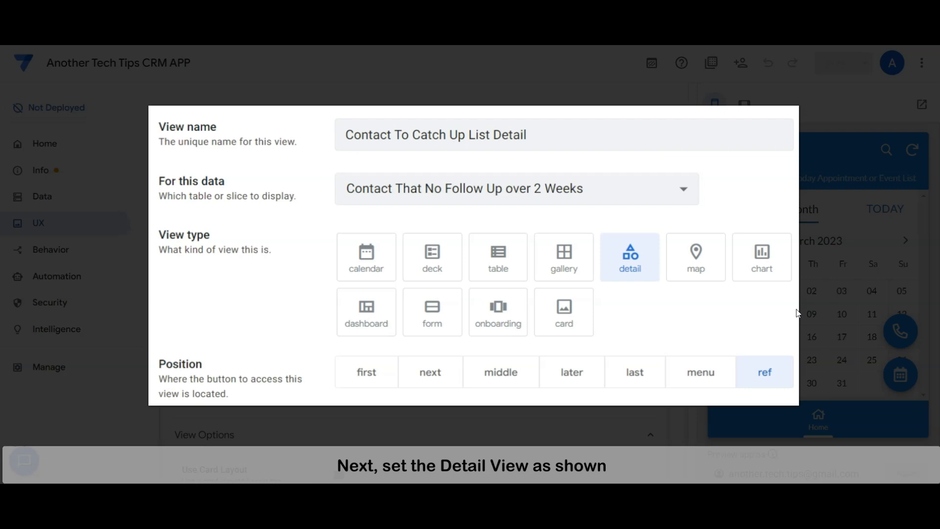
click(796, 316)
scroll(656, 335, down, 6)
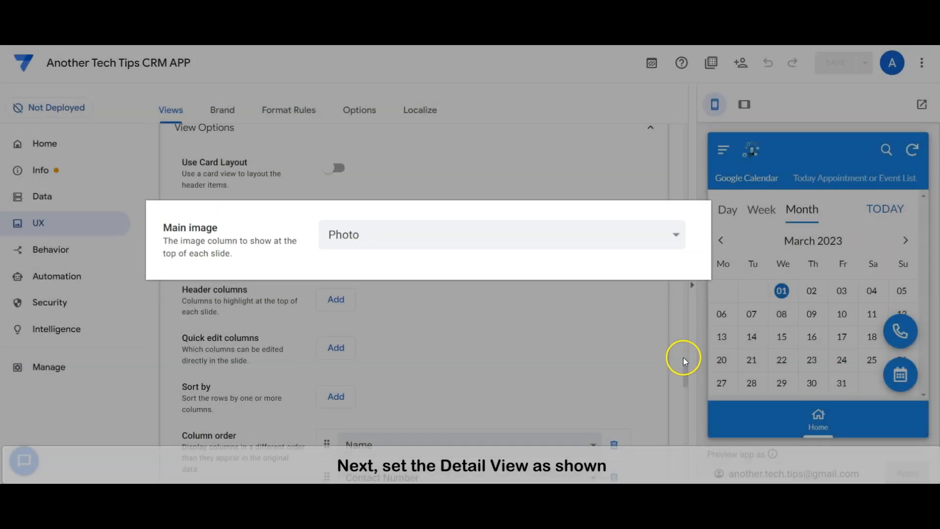
drag(682, 360, 688, 392)
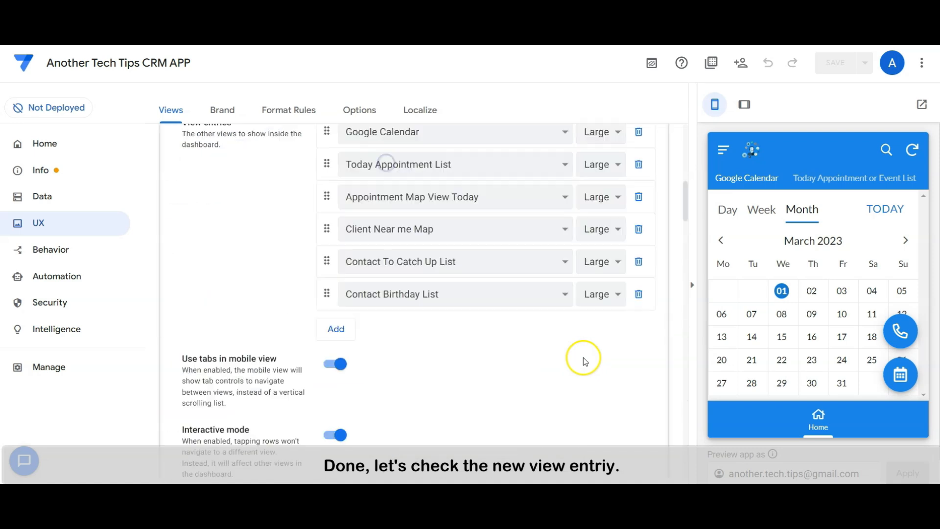
- Recheck the Home dashboard's view entries and open the Contact Birthday List view
scroll(583, 357, up, 1)
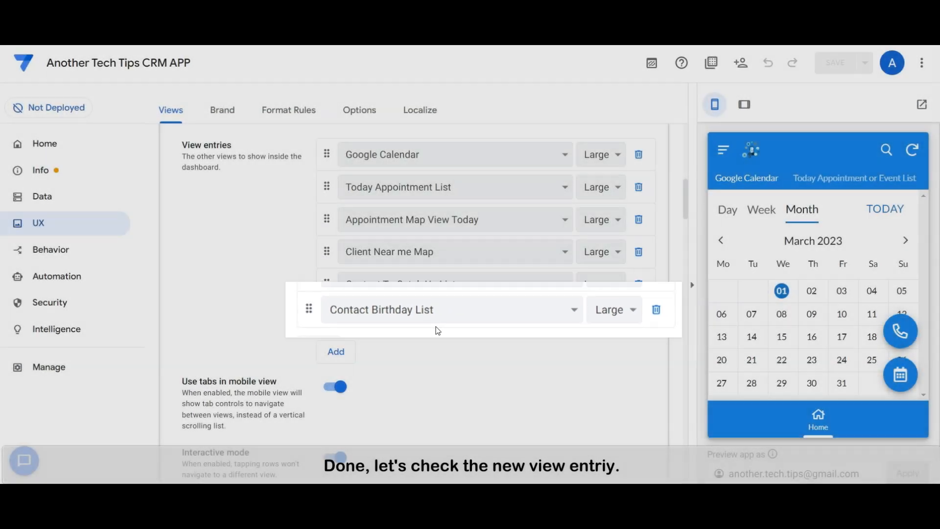
scroll(471, 356, down, 10)
scroll(487, 361, down, 8)
click(315, 247)
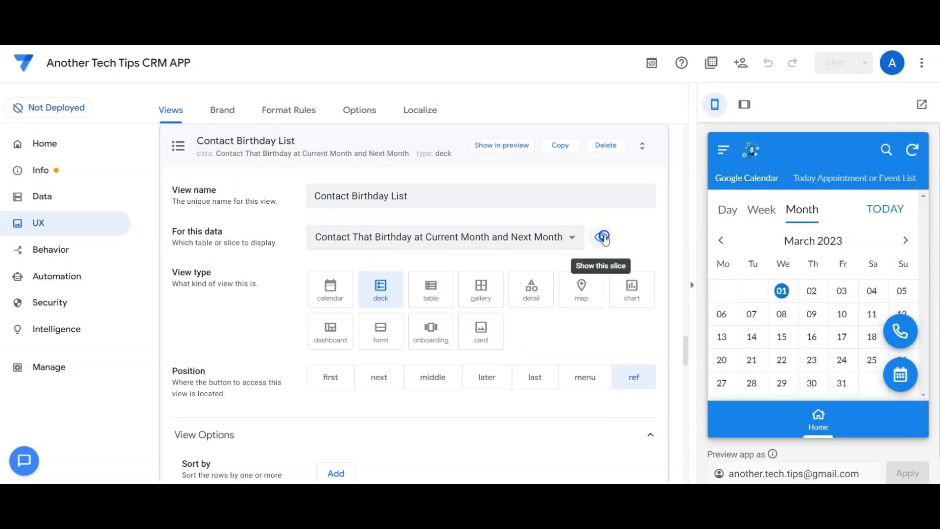
- Examine the Contact Birthday List's source slice, including its full row filter formula, columns and slice actions, without editing it
click(600, 236)
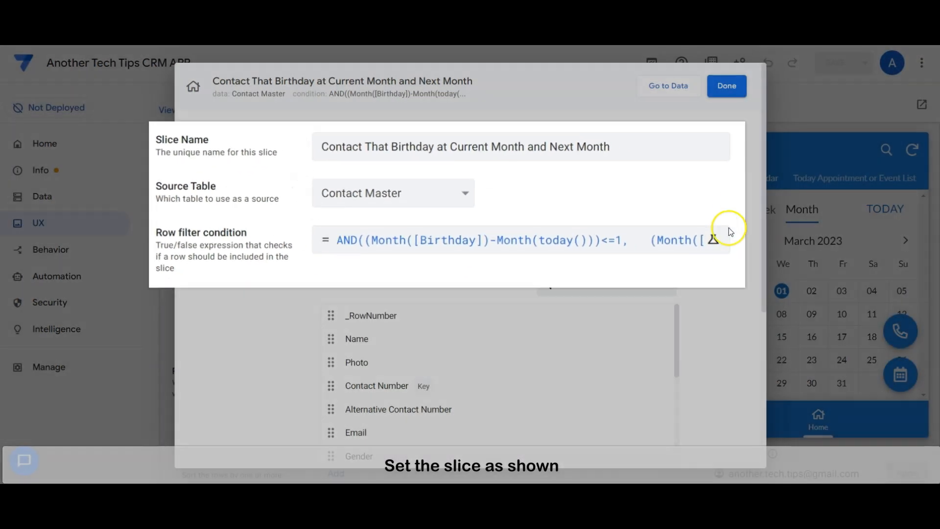
click(614, 214)
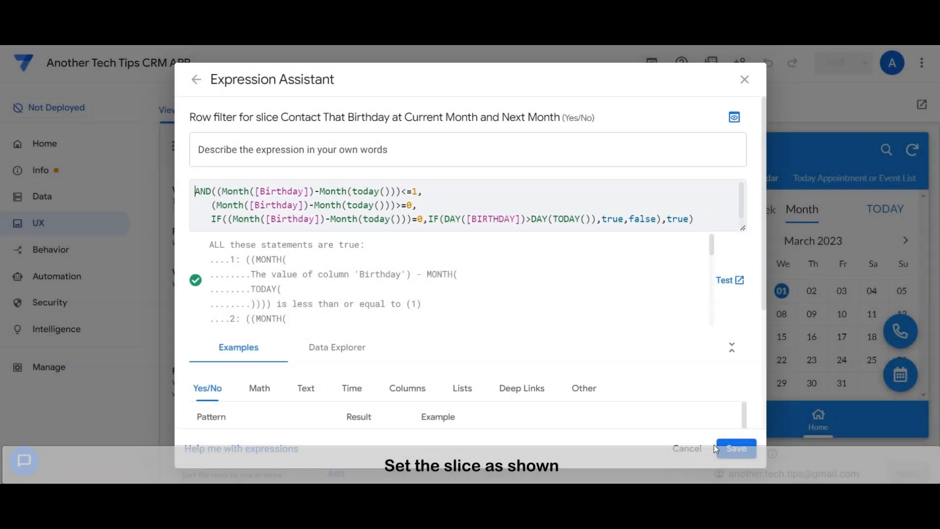
click(687, 447)
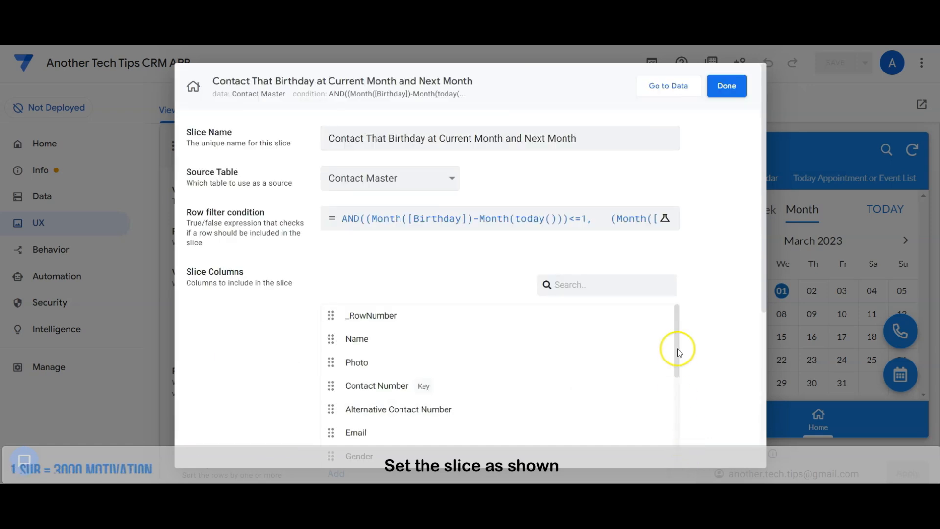
scroll(677, 349, down, 7)
scroll(711, 338, down, 5)
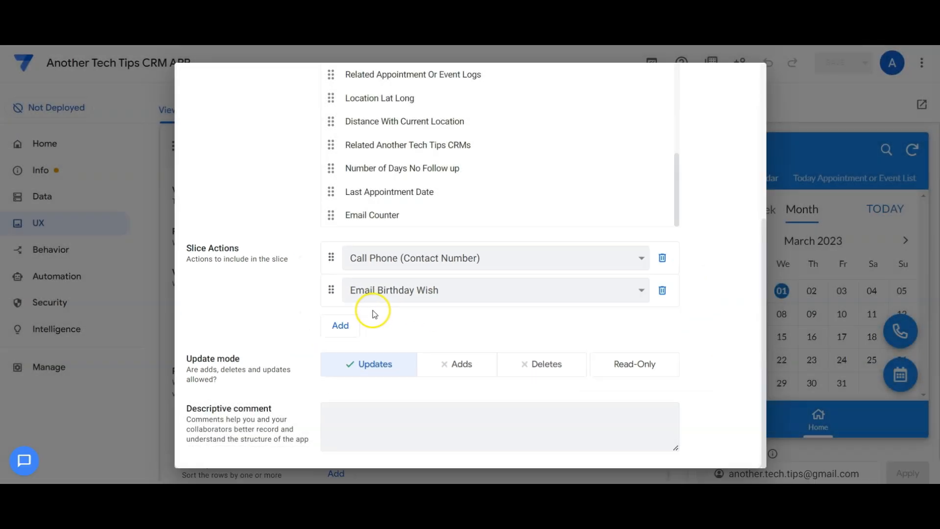
scroll(745, 380, up, 5)
click(728, 87)
- Open the Email Birthday Wish behavior action of Contact Master and review its column assignment, icon, prominence and confirmation settings
click(69, 253)
scroll(595, 234, down, 6)
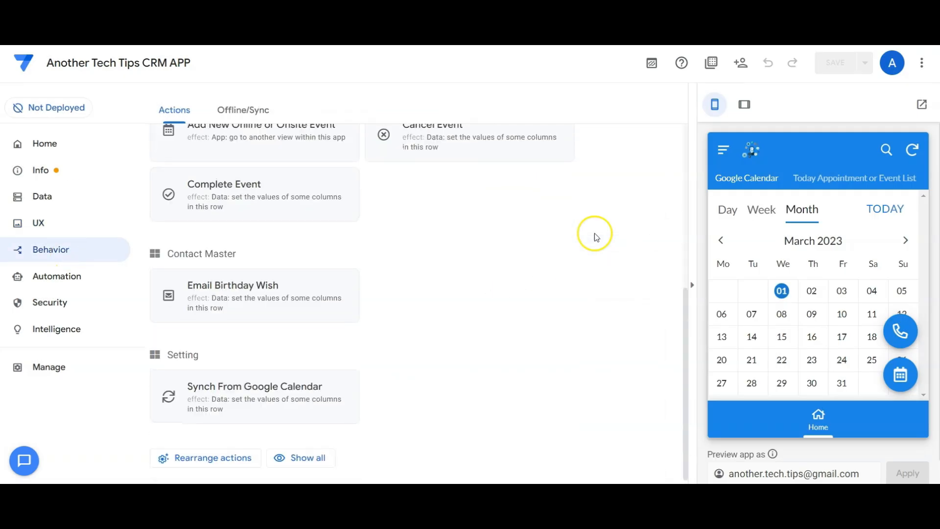
click(269, 288)
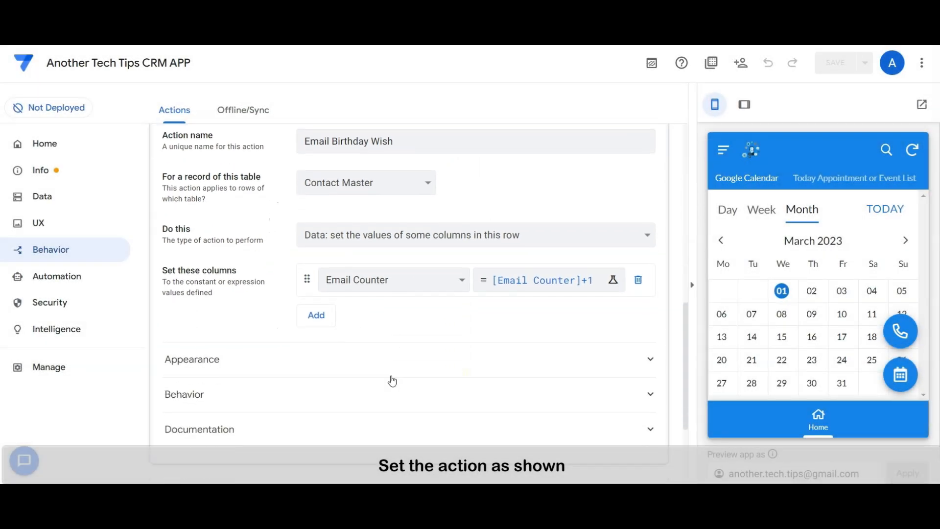
click(392, 377)
scroll(525, 436, down, 5)
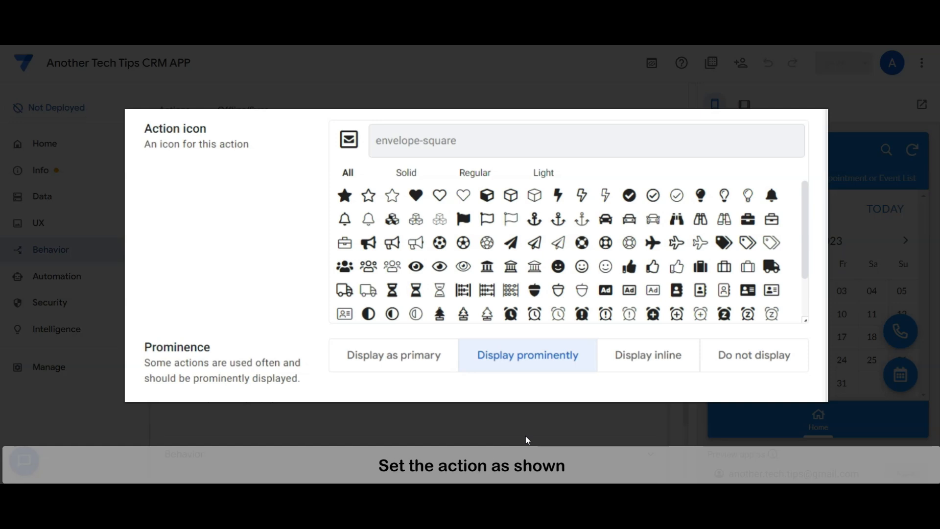
scroll(525, 434, down, 2)
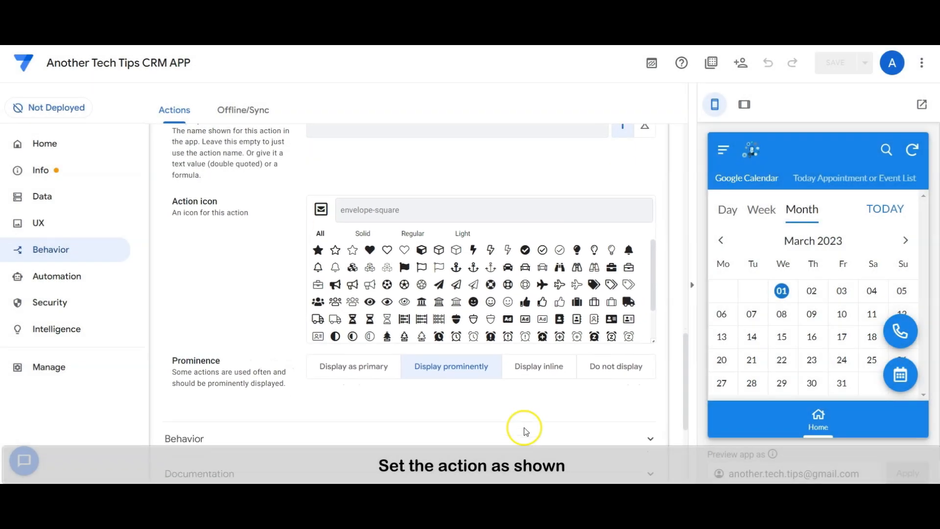
click(507, 326)
scroll(486, 444, down, 2)
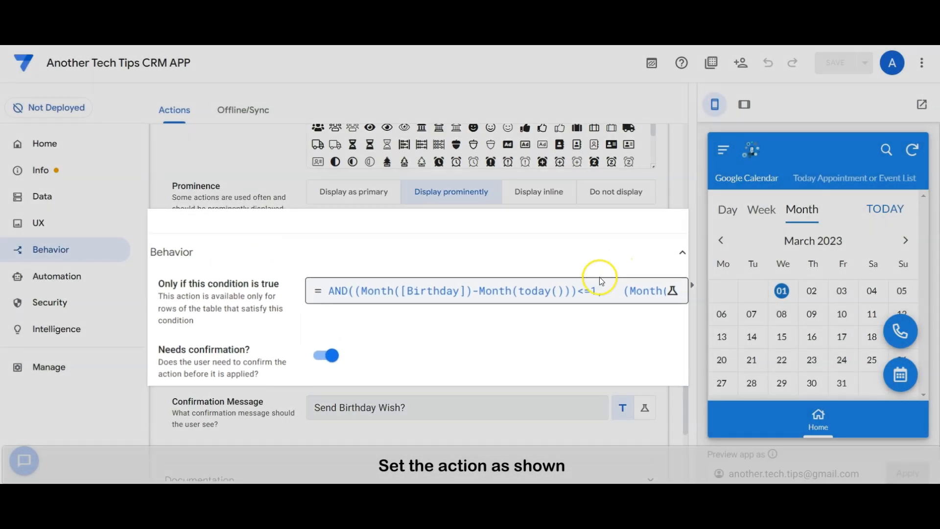
- Read the Email Birthday Wish action's full condition formula, leave it unedited, and return to the columns the action sets
click(601, 278)
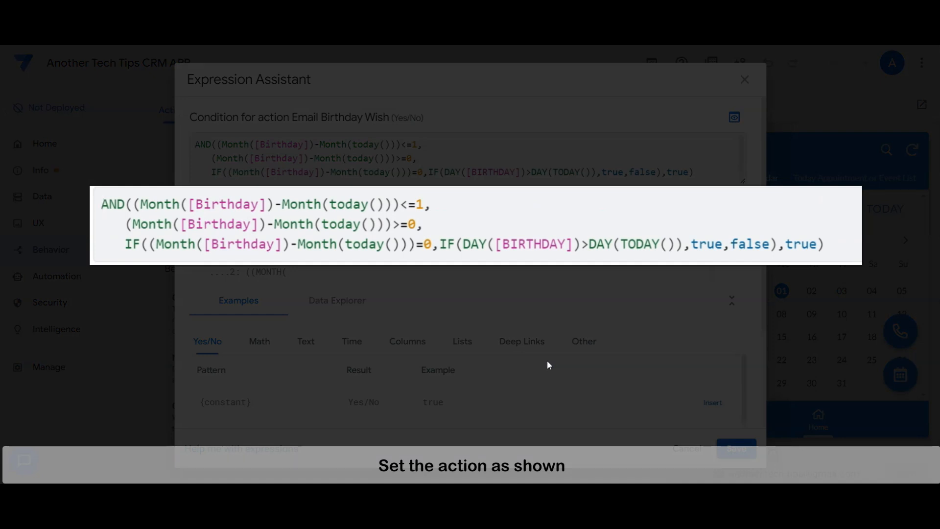
scroll(548, 364, down, 1)
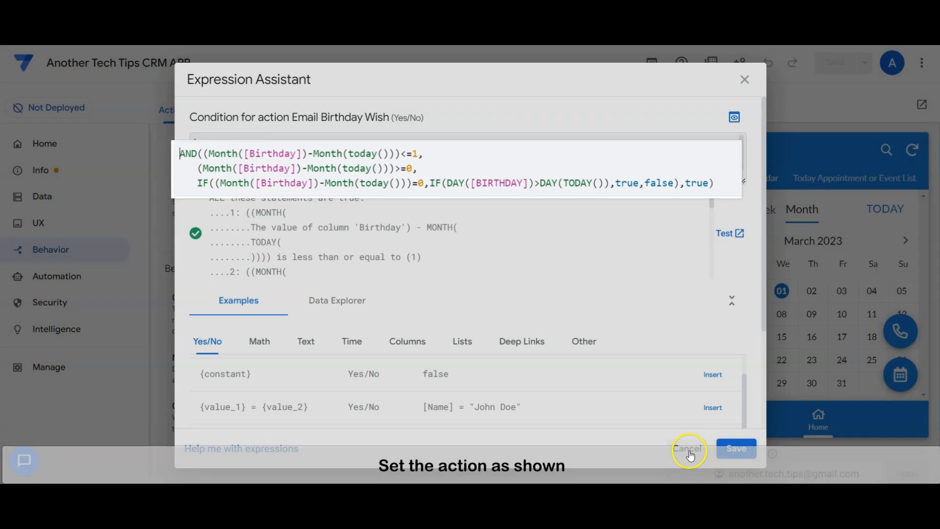
click(688, 449)
scroll(481, 369, up, 10)
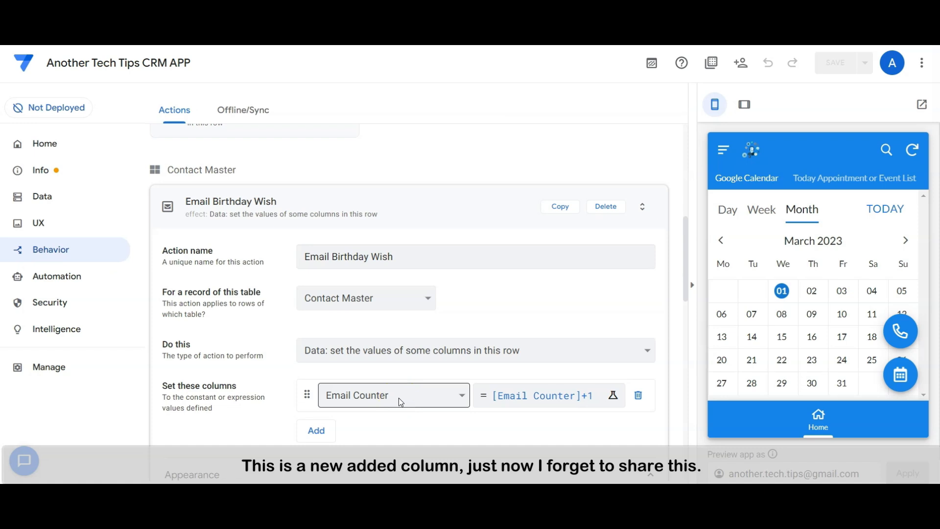
- Expand the Contact Master table's columns and check the settings of the Email Counter column
click(42, 196)
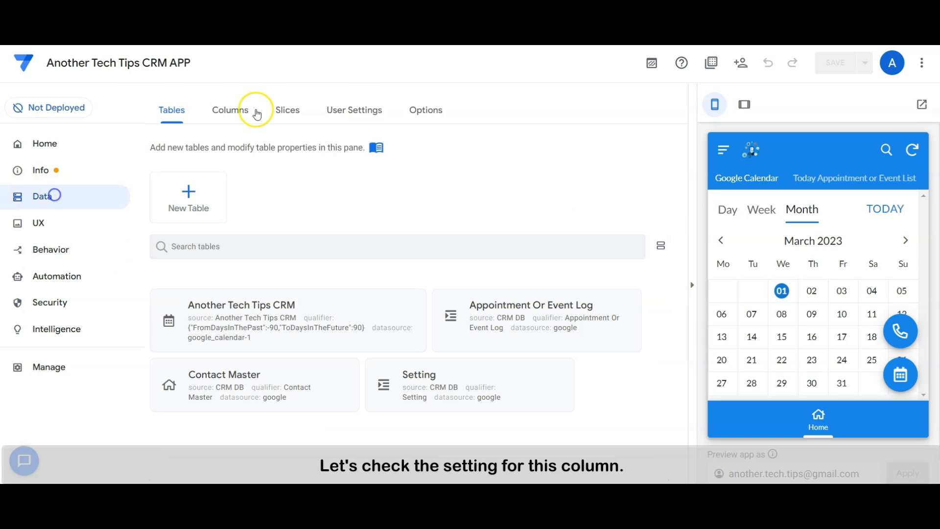
click(229, 109)
click(435, 272)
scroll(493, 336, down, 5)
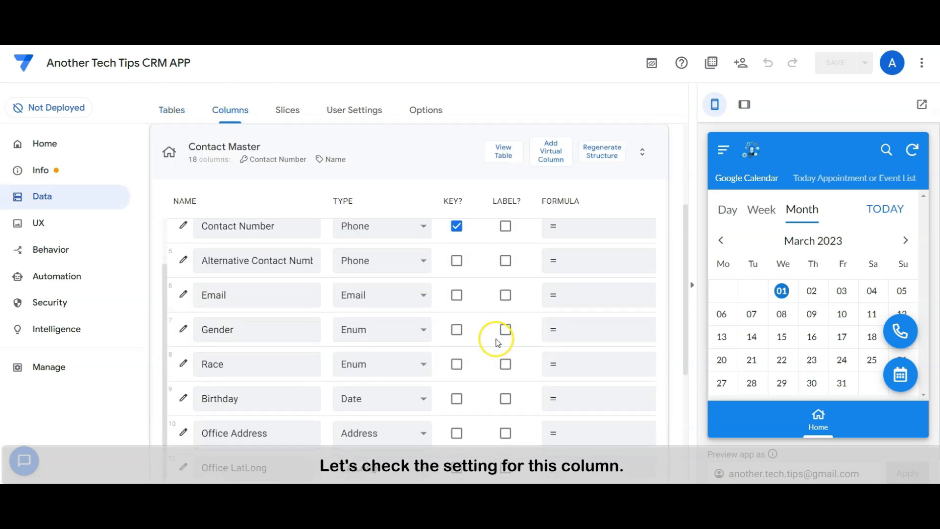
scroll(499, 338, down, 2)
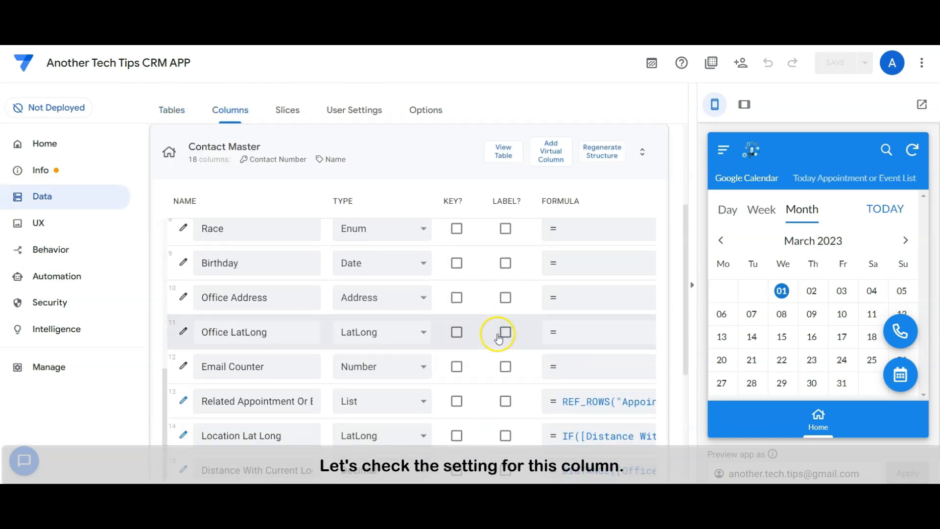
click(184, 364)
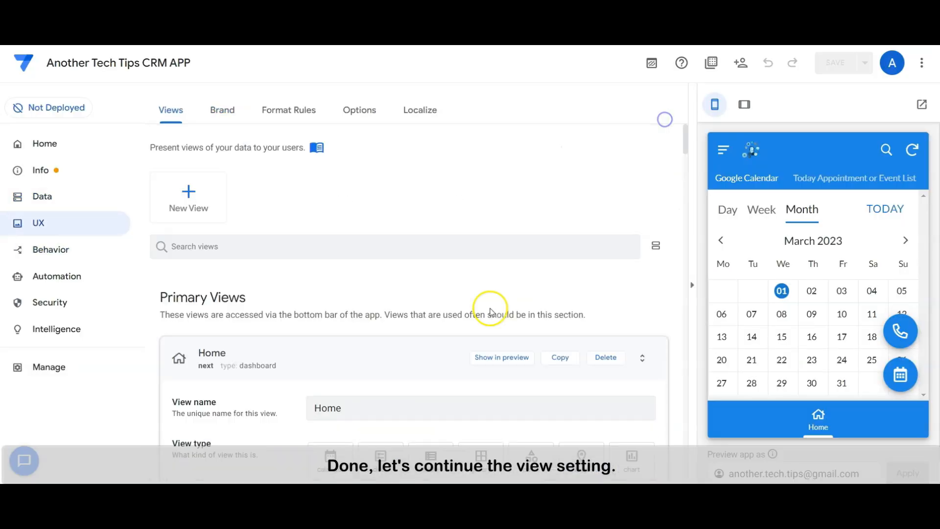
- Review the Contact Birthday List view's data source, type, position, header columns, action bar and display settings without editing them
scroll(491, 308, down, 10)
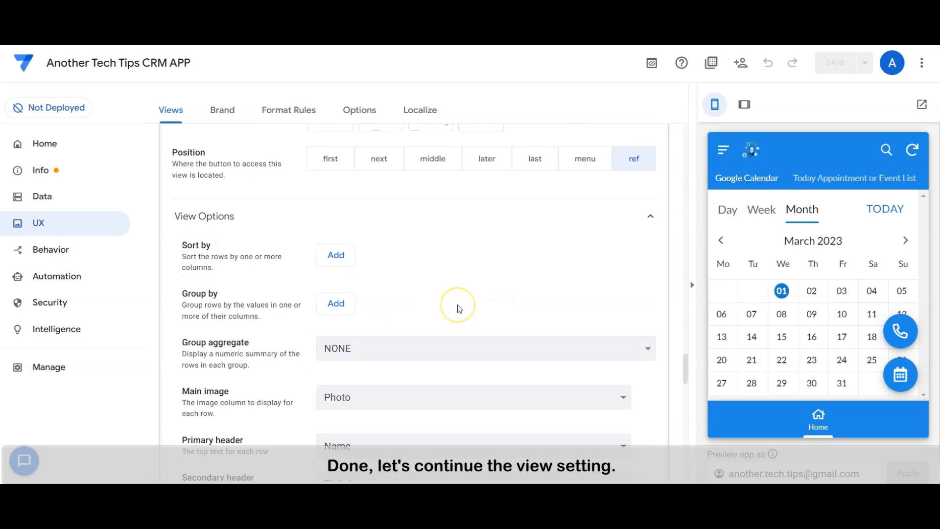
scroll(457, 305, up, 4)
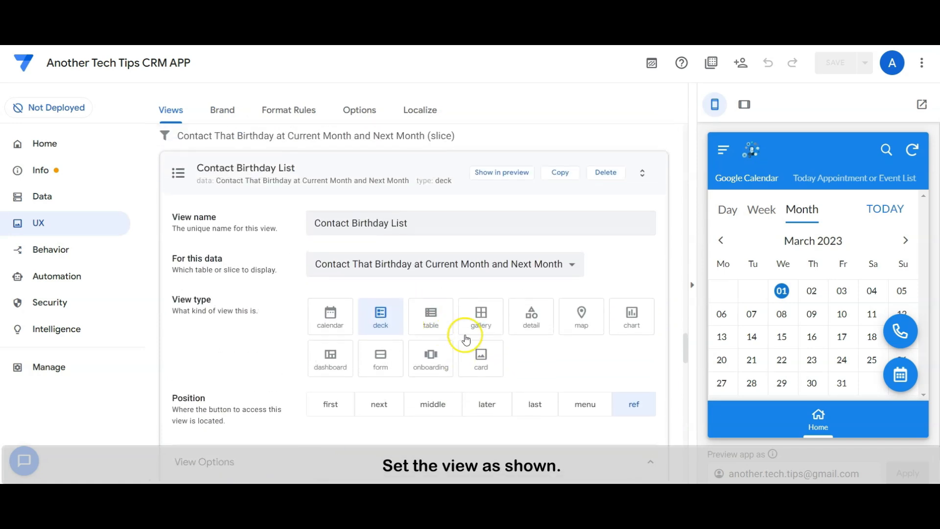
scroll(521, 345, down, 1)
scroll(522, 346, down, 7)
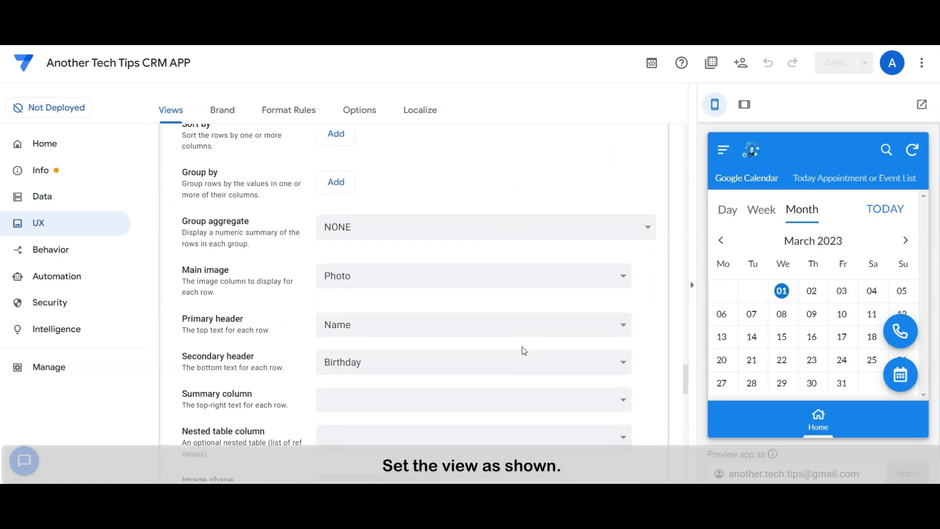
scroll(524, 351, down, 1)
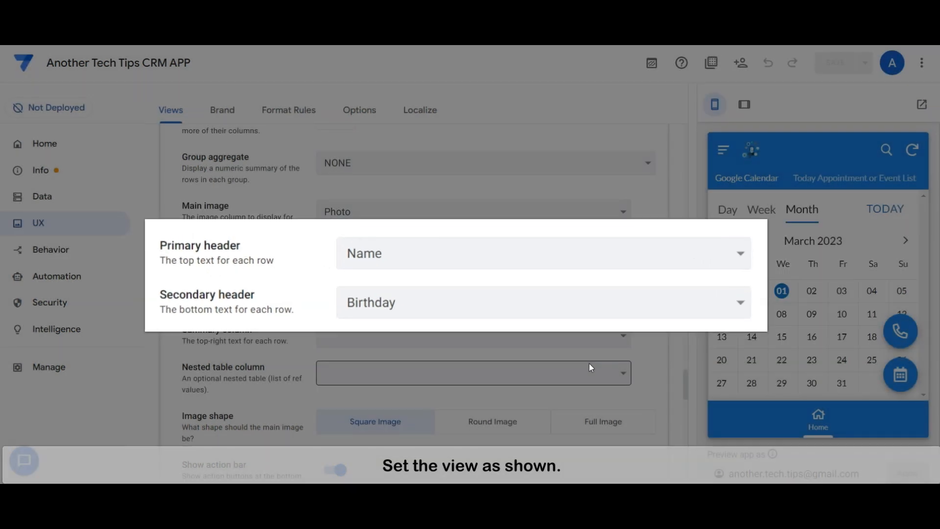
scroll(589, 364, down, 5)
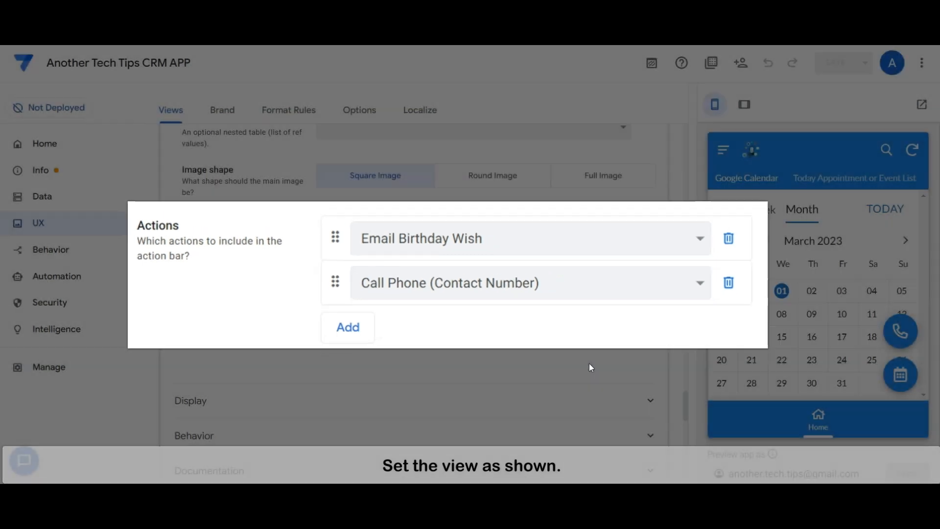
click(555, 412)
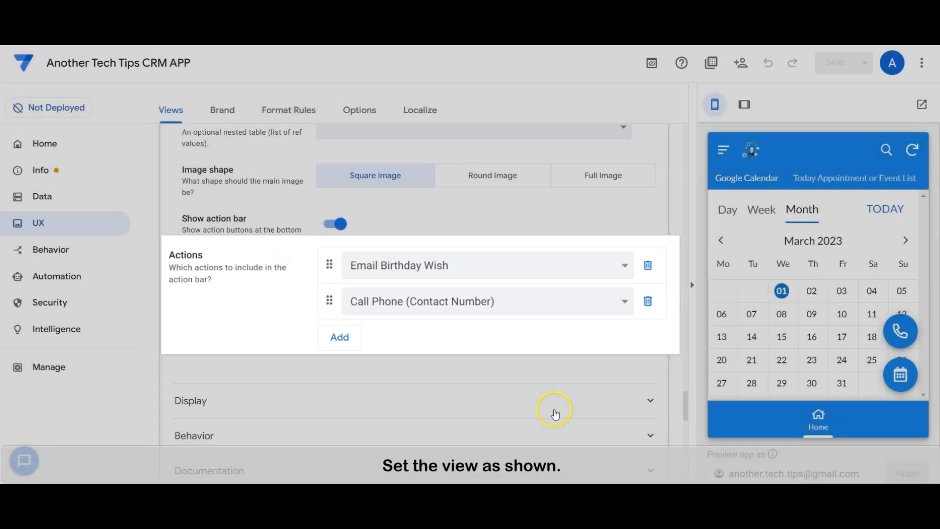
scroll(554, 412, down, 5)
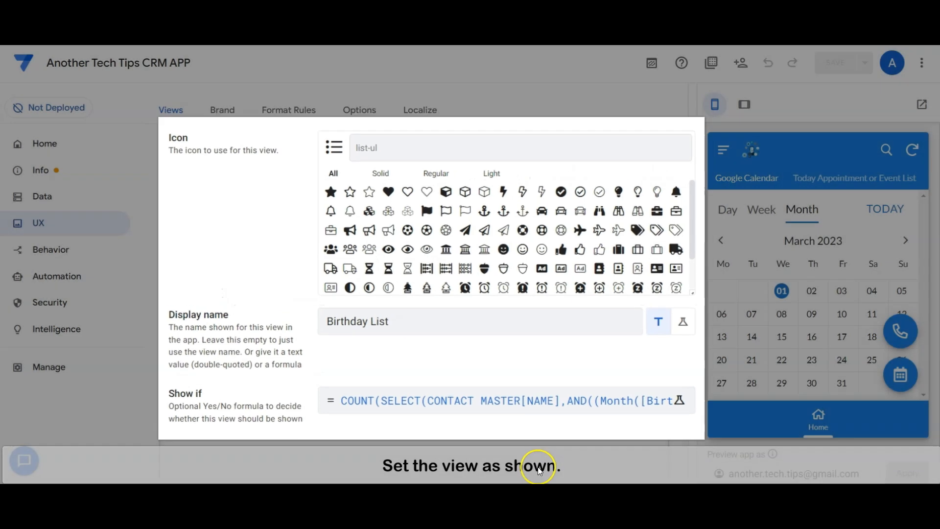
click(563, 417)
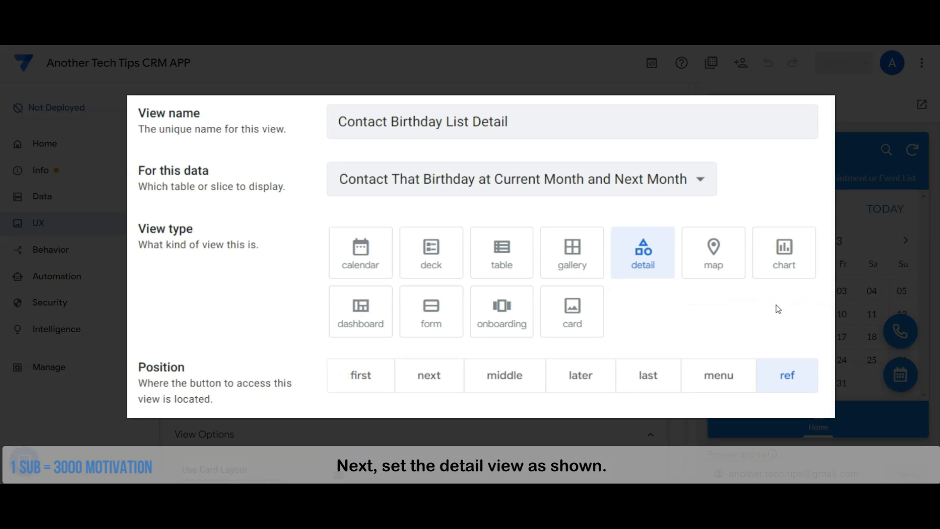
- Review the Contact Birthday List Detail view's main image and column order, leave them unedited, and collapse the view
scroll(628, 330, down, 6)
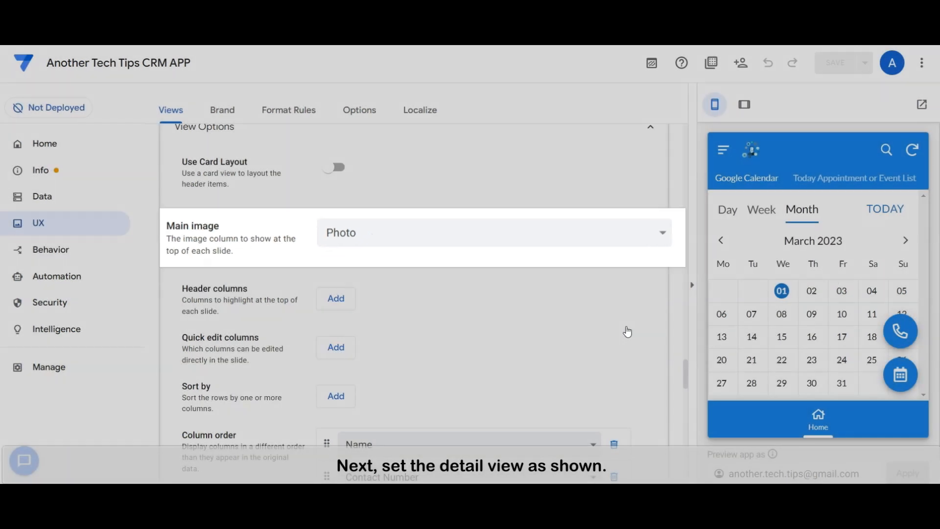
scroll(627, 331, down, 6)
scroll(628, 331, up, 2)
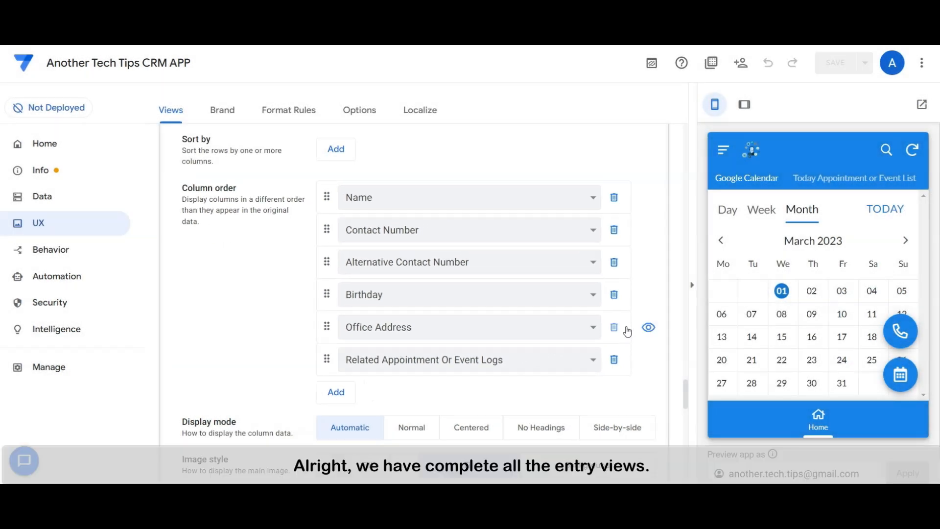
click(650, 293)
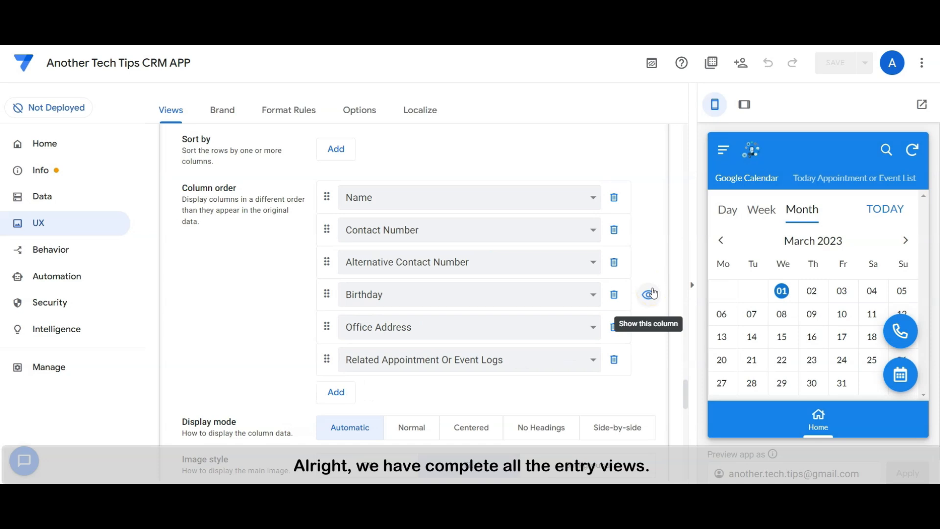
scroll(653, 289, up, 10)
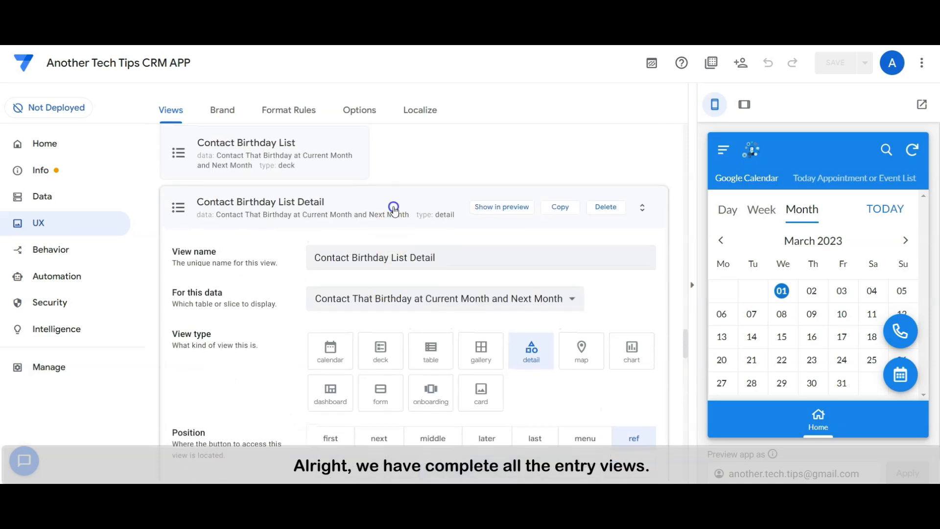
click(392, 204)
- Add a view entry to the Home 2 dashboard and set it to Contact To Catch Up List
scroll(519, 303, up, 20)
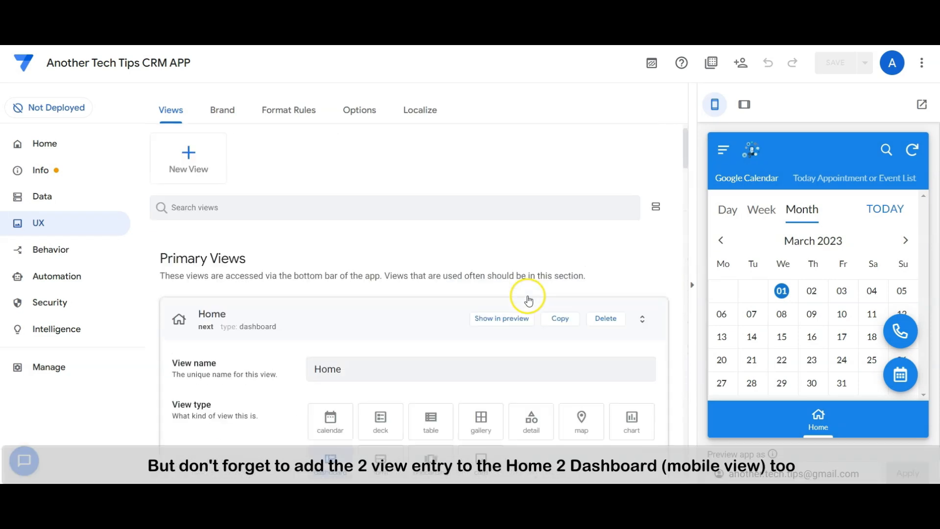
click(441, 336)
click(440, 337)
scroll(658, 338, down, 5)
scroll(656, 333, down, 4)
click(336, 381)
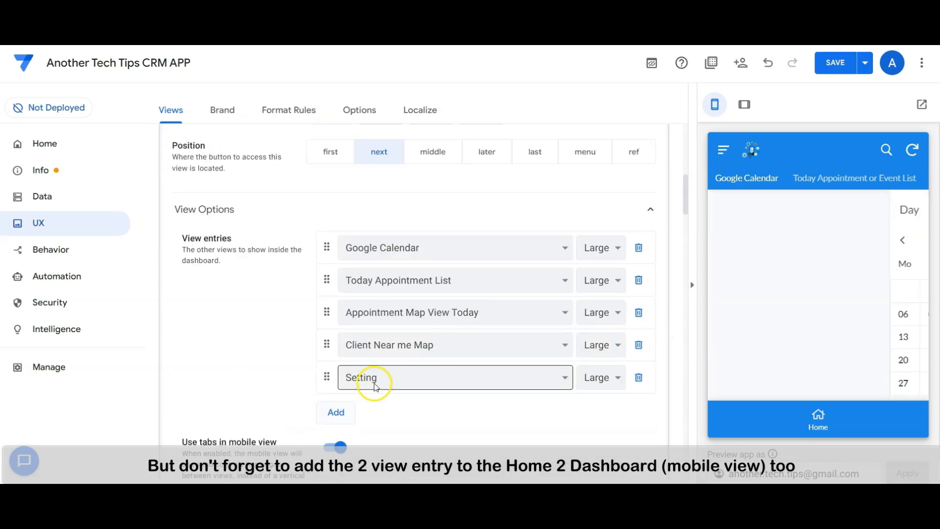
click(377, 381)
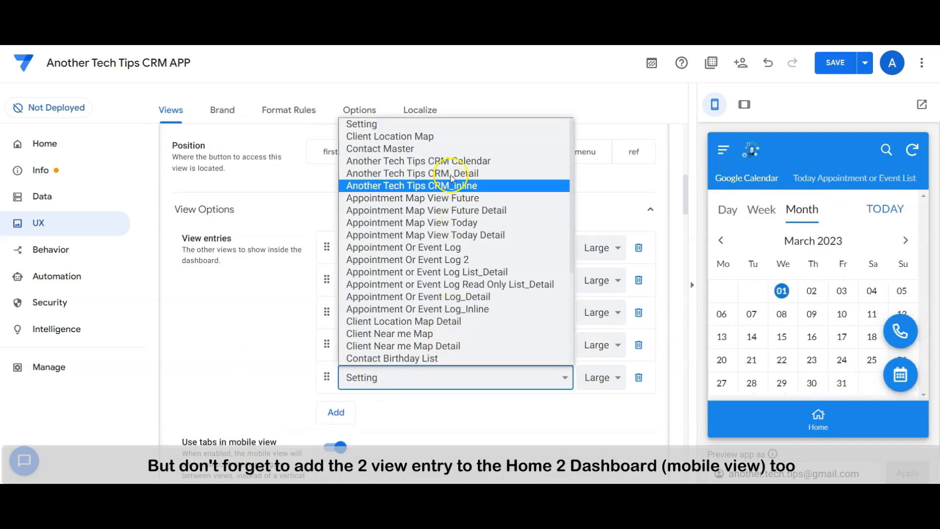
scroll(459, 289, down, 3)
click(458, 281)
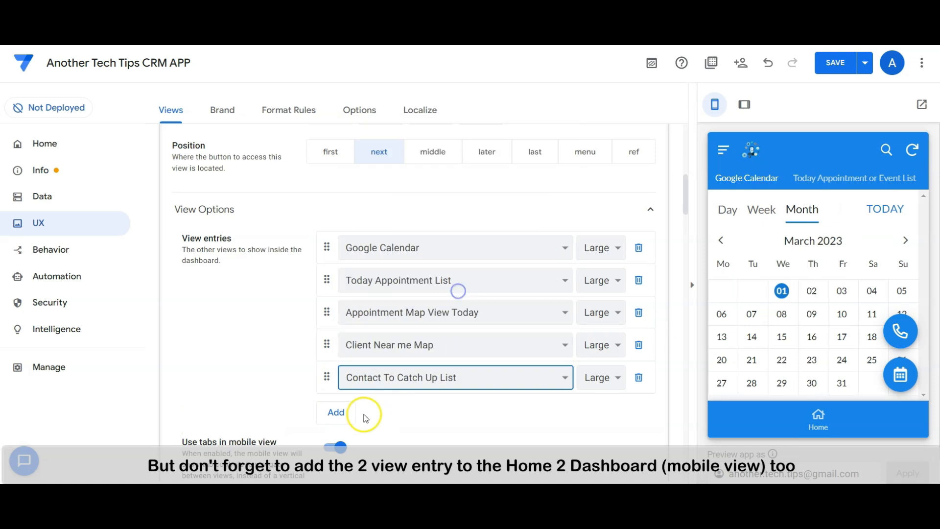
- Add Contact Birthday List as another view entry of the Home 2 dashboard and collapse the dashboard's settings
click(336, 412)
click(372, 410)
click(387, 391)
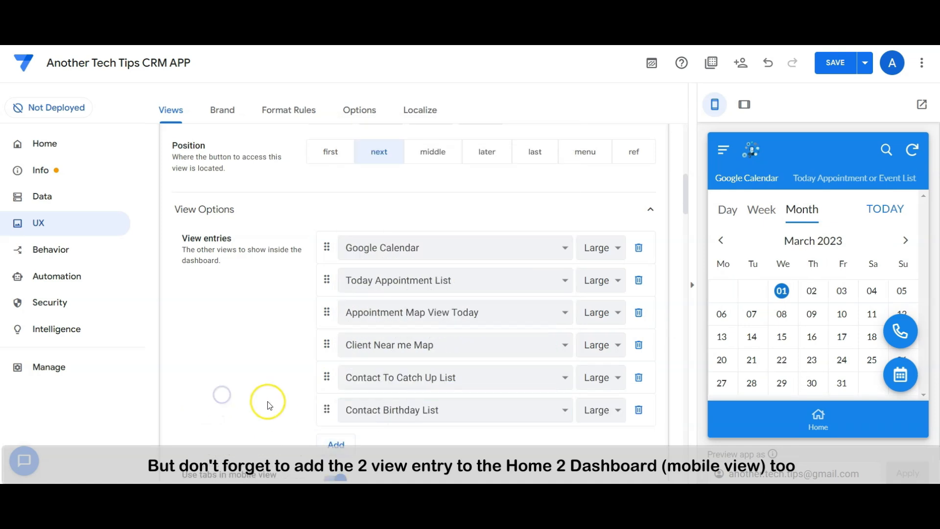
scroll(265, 402, down, 4)
scroll(333, 375, up, 3)
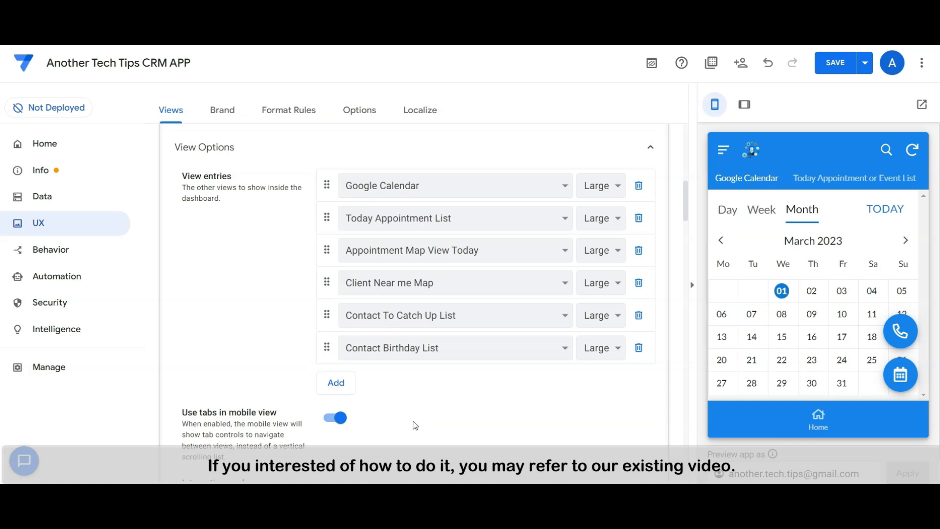
scroll(415, 425, up, 15)
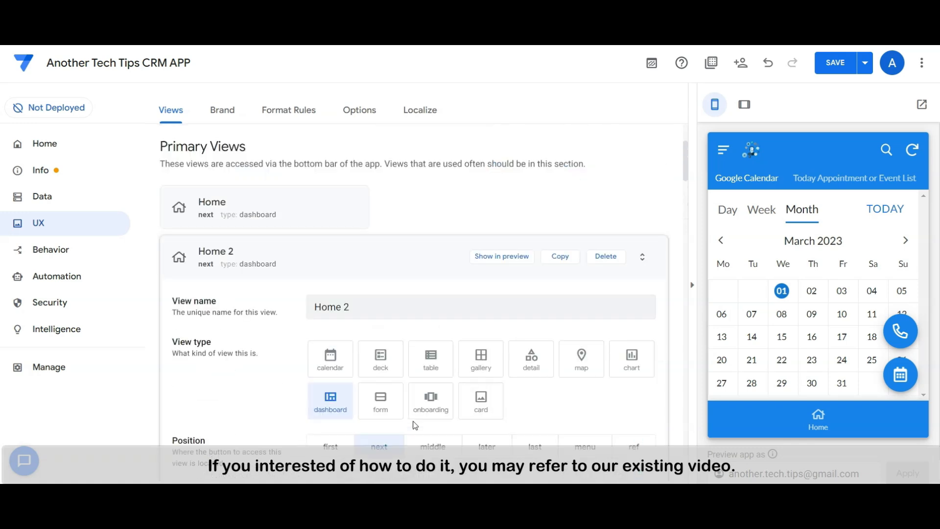
click(330, 405)
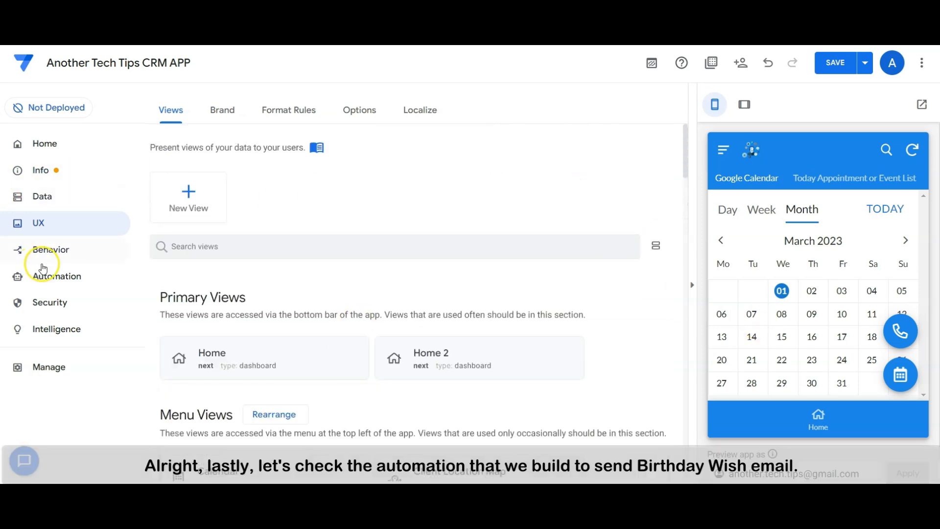
- Open the Send Birthday Wish Via Email bot among the app's automations
click(54, 279)
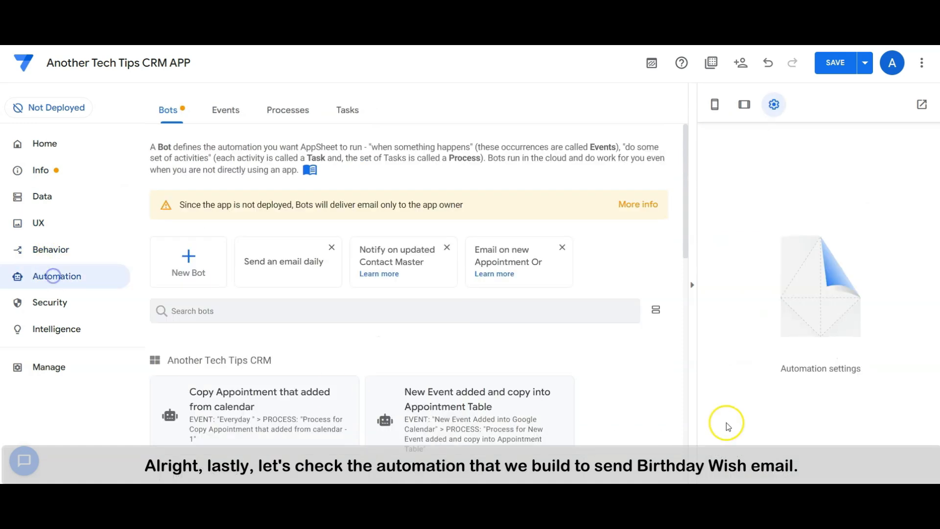
scroll(399, 288, down, 4)
scroll(401, 292, down, 3)
click(272, 268)
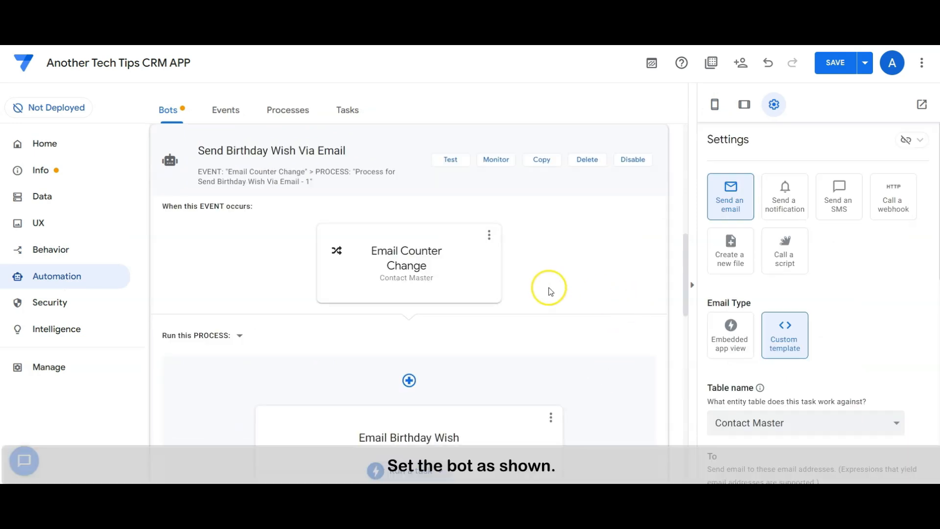
- Check the bot's Email Counter Change event settings and read its full condition formula without editing it
click(446, 270)
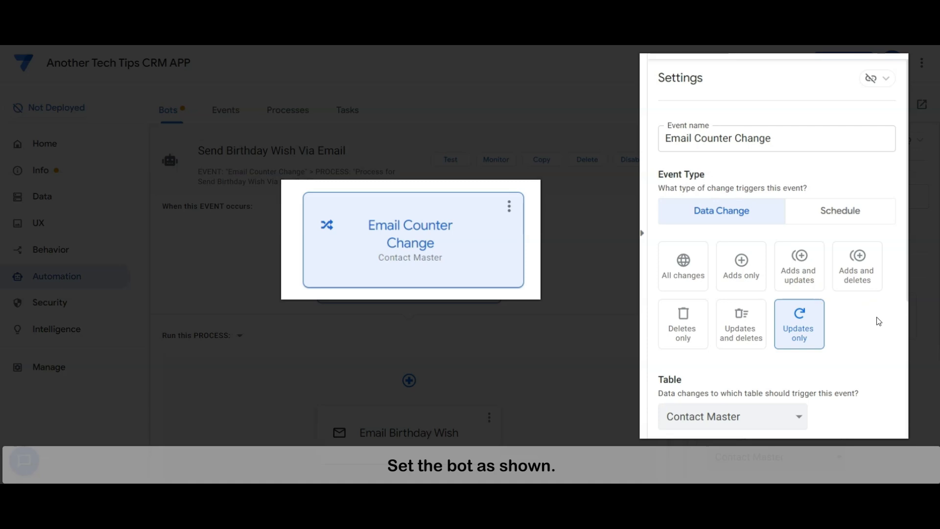
scroll(879, 321, down, 5)
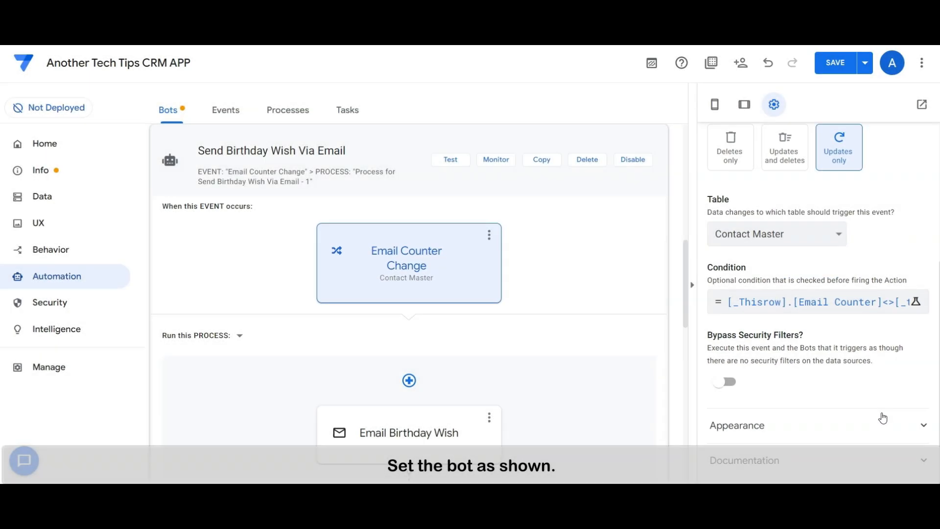
click(900, 308)
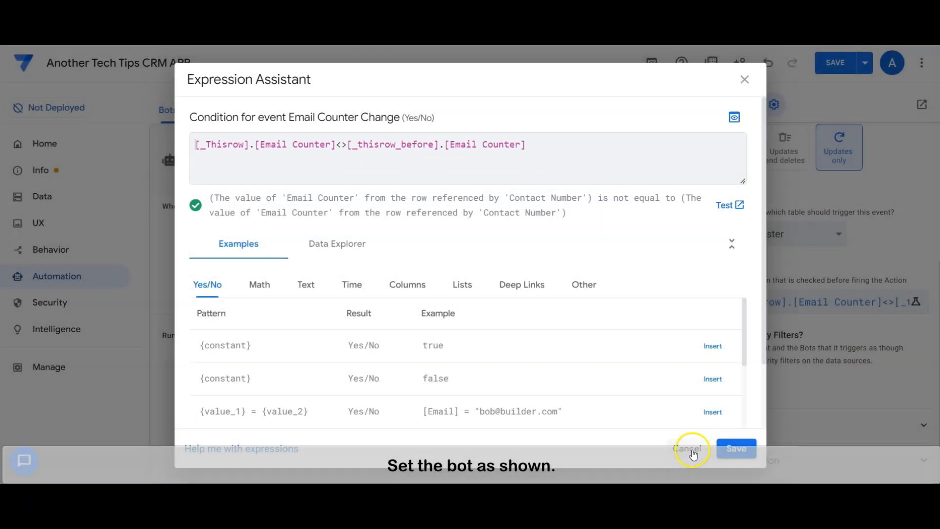
click(690, 449)
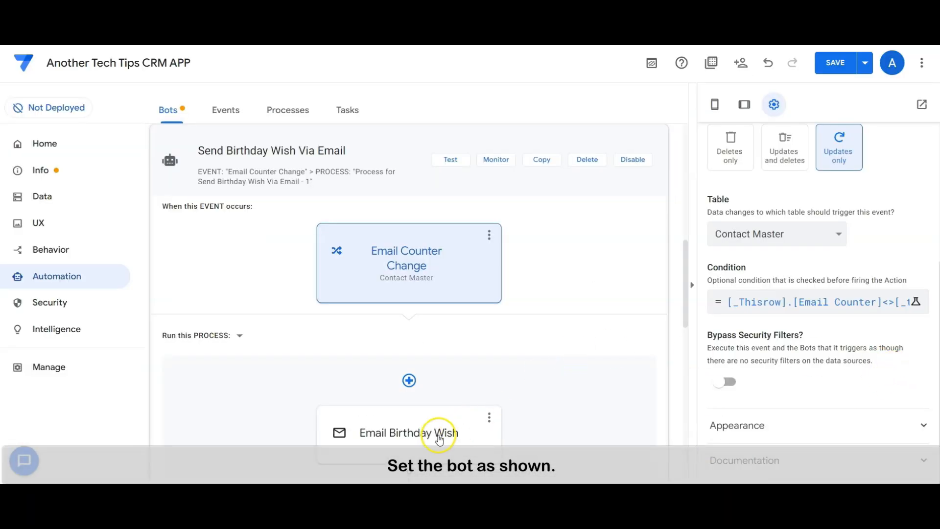
- Review the bot's Email Birthday Wish task, including its email type, table, recipient, subject and body settings
scroll(568, 283, down, 4)
click(400, 253)
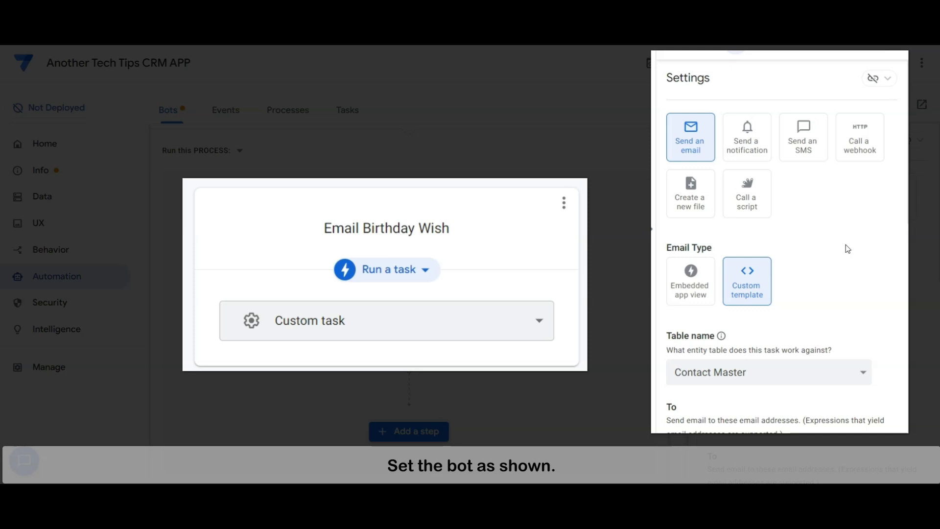
scroll(845, 245, down, 4)
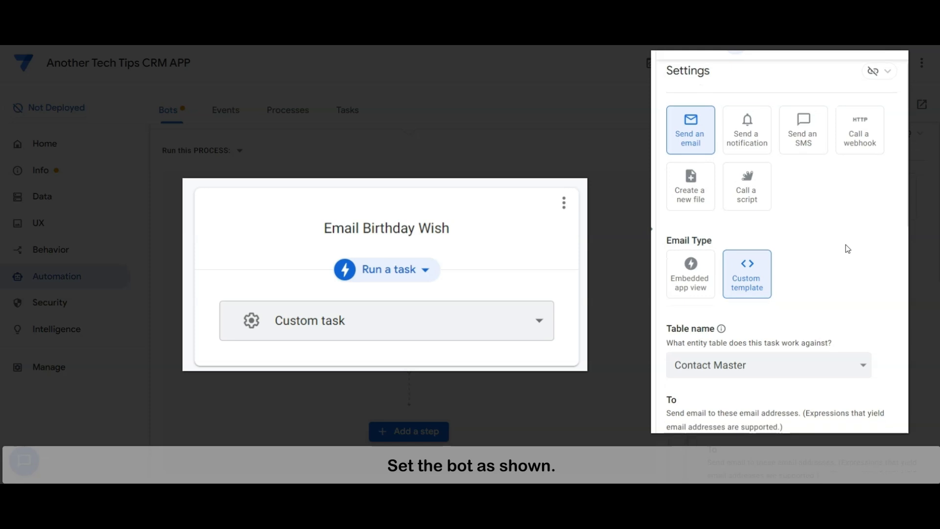
scroll(842, 349, down, 3)
click(843, 346)
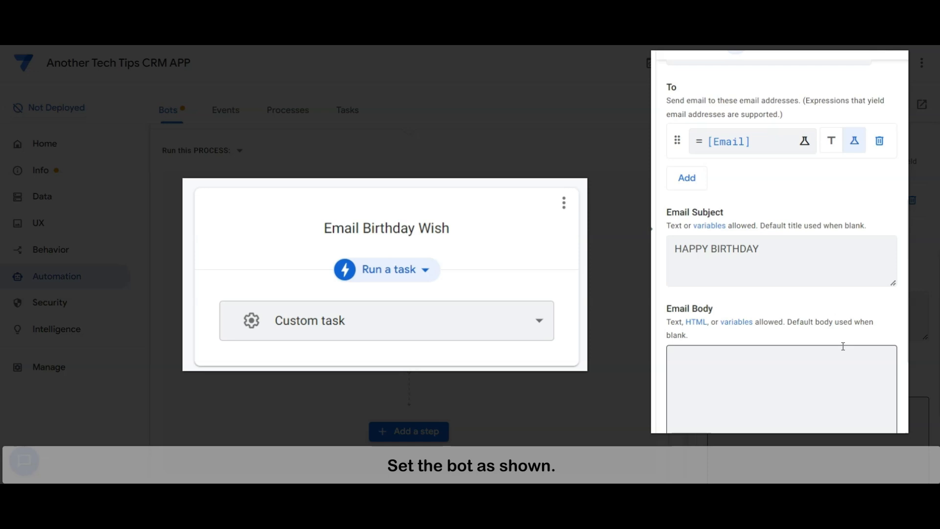
scroll(843, 346, down, 4)
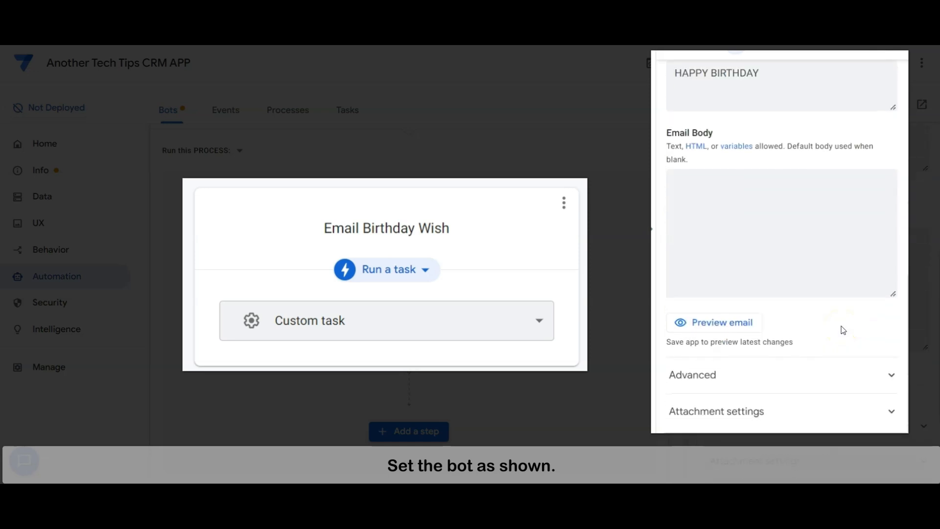
- Examine the Email Birthday Wish task's advanced options, including sender name, preheader and body template, and open its attachment settings
click(815, 376)
scroll(824, 331, down, 4)
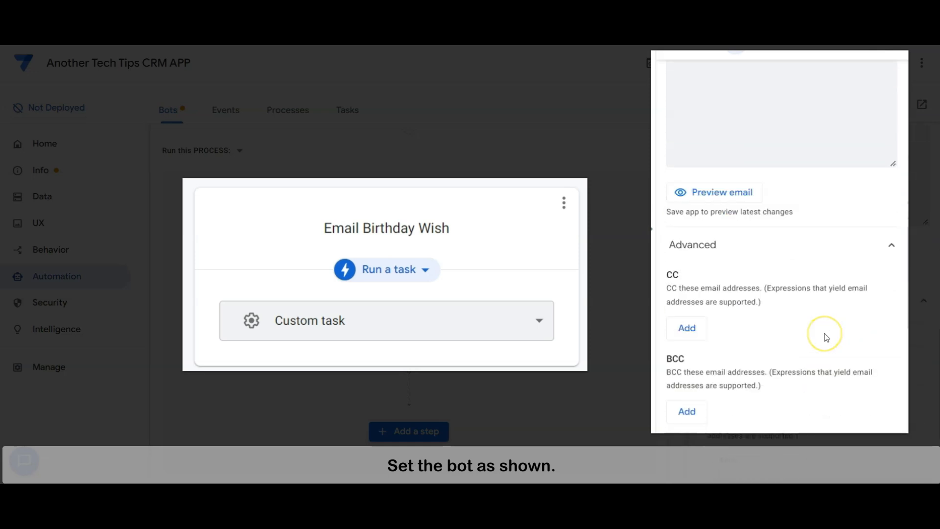
scroll(826, 337, down, 5)
click(822, 337)
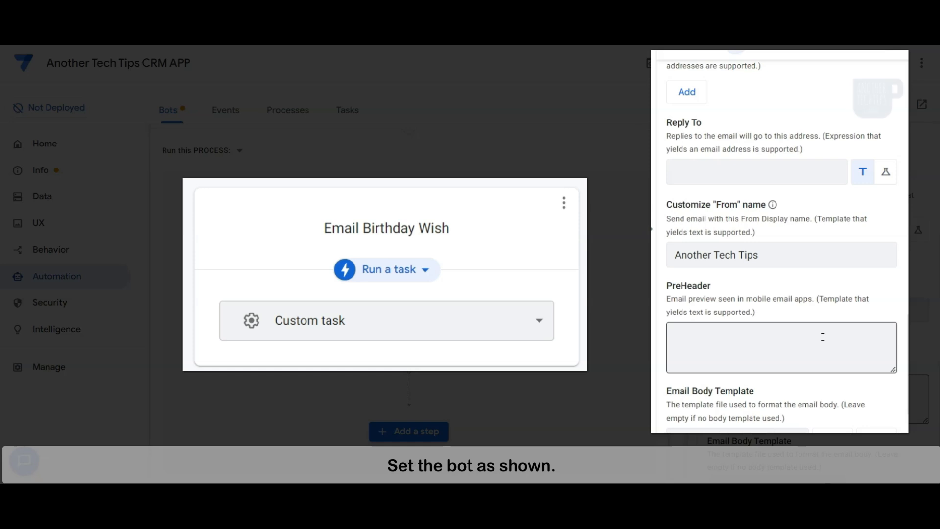
scroll(822, 337, down, 1)
scroll(823, 337, down, 2)
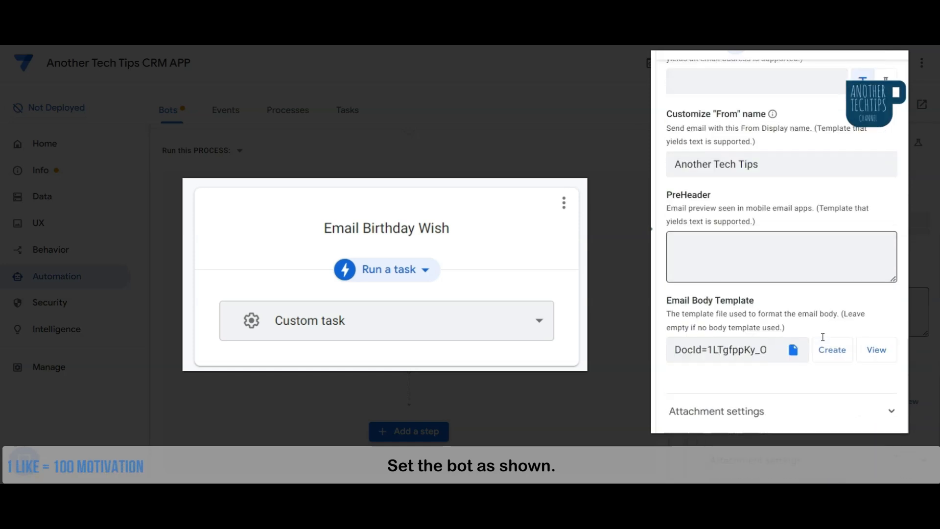
click(737, 424)
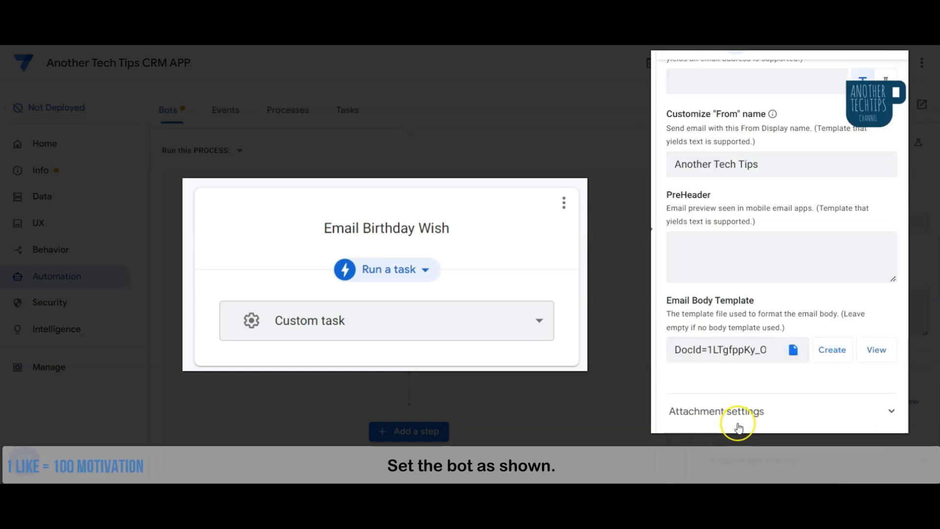
click(746, 413)
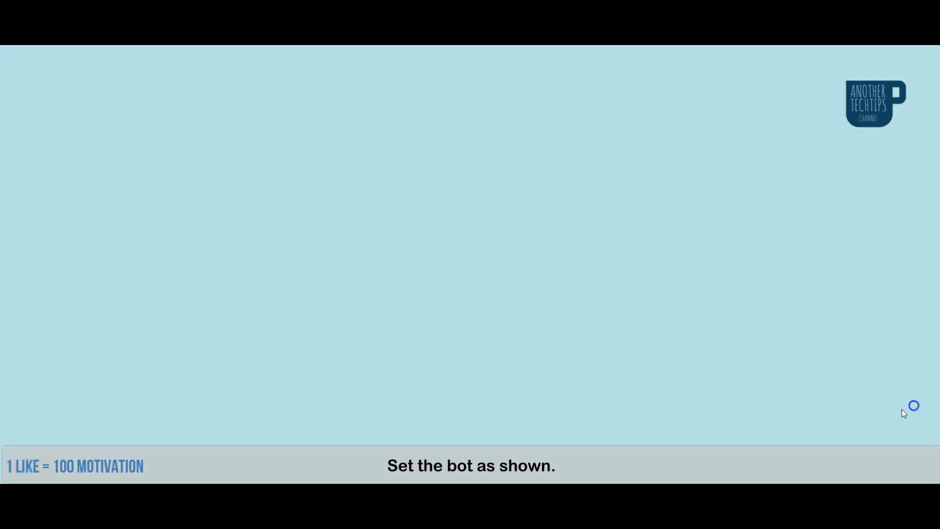
- Read the birthday wish email body template in Google Docs, from the <<[Name]>> greeting to the closing signature
click(637, 462)
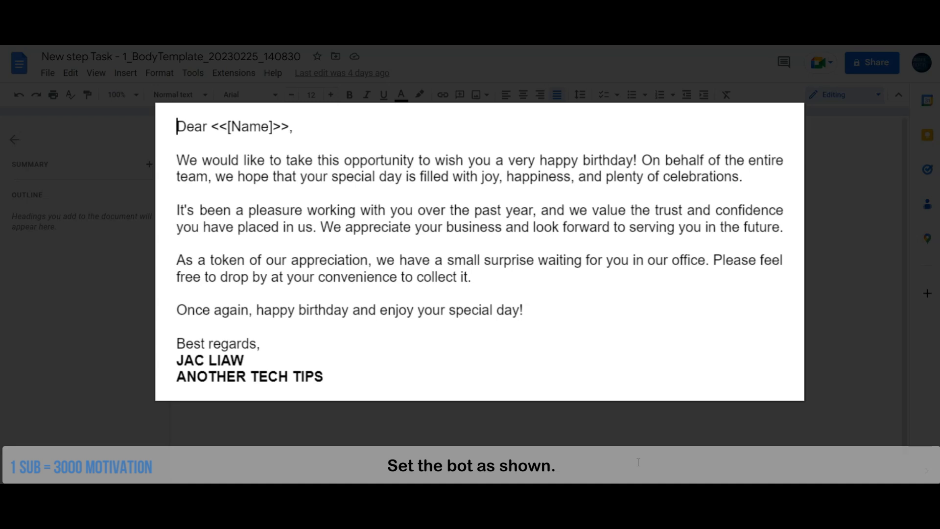
click(564, 289)
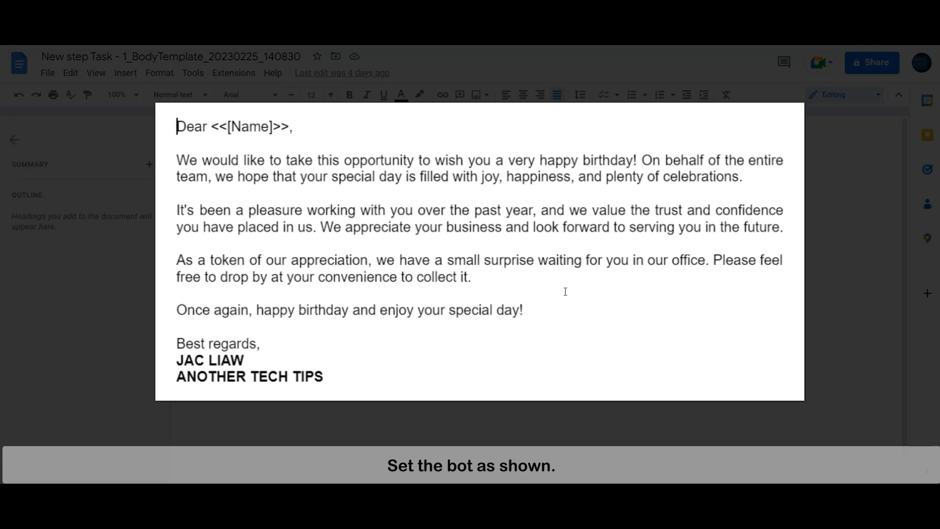
click(198, 296)
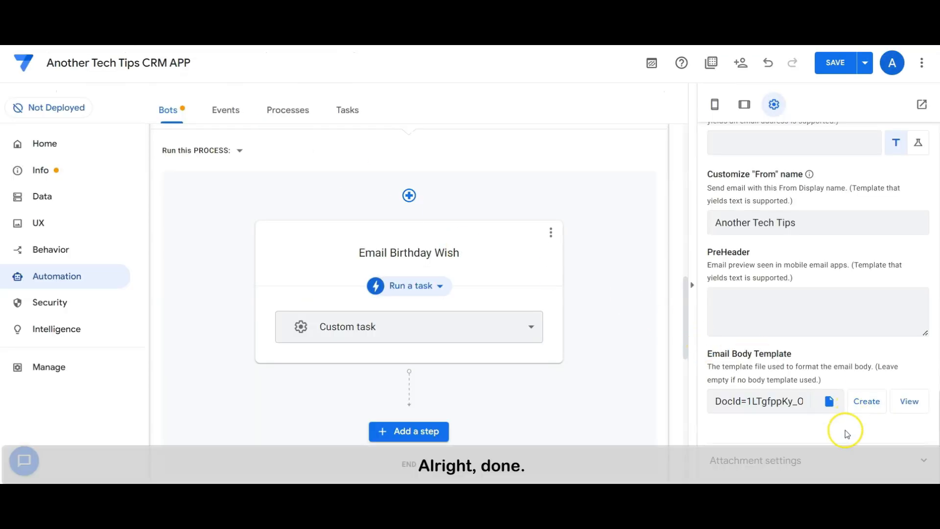
- Revisit the Email Counter Change event settings of the Send Birthday Wish Via Email bot in AppSheet, and collapse the bot
scroll(828, 461, down, 5)
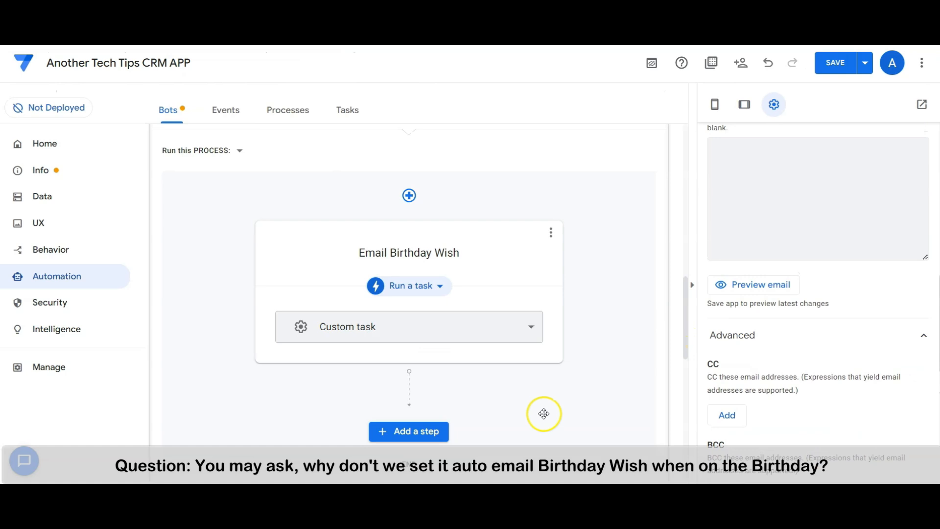
scroll(542, 413, up, 10)
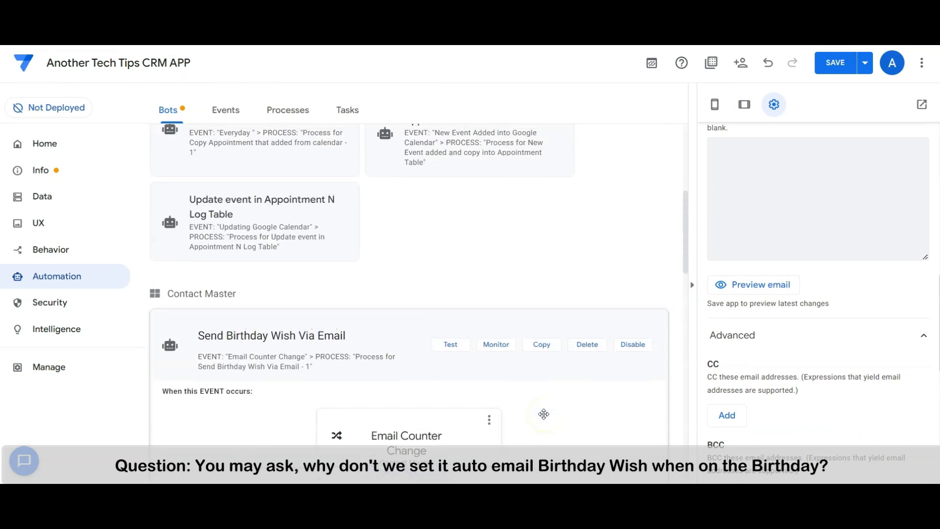
scroll(543, 416, down, 4)
click(399, 268)
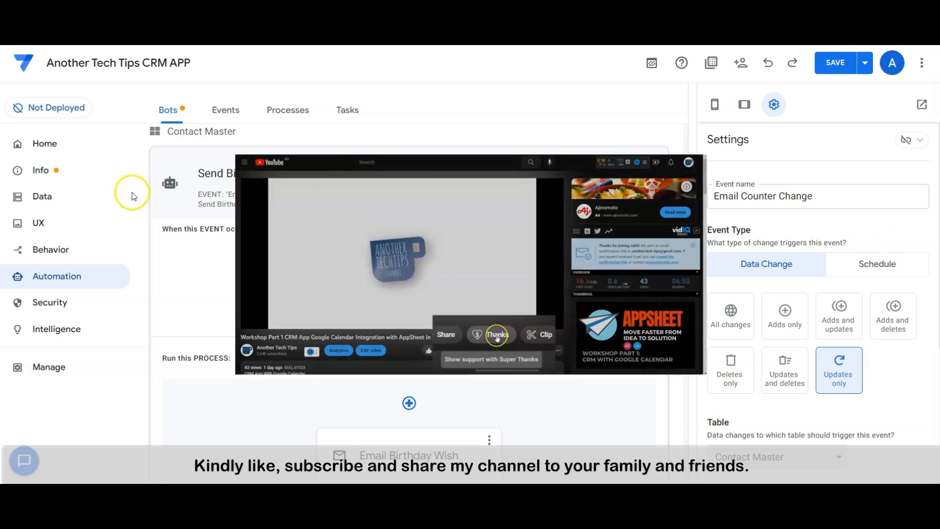
click(450, 161)
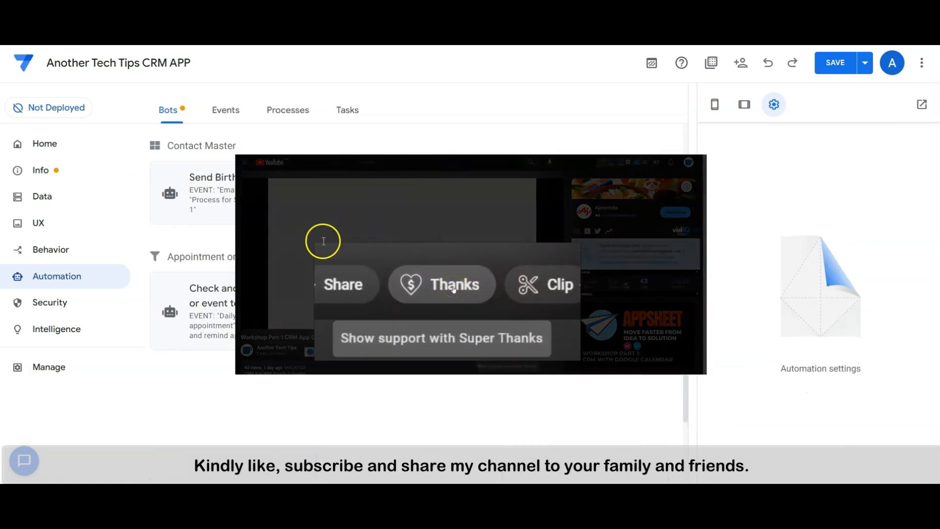